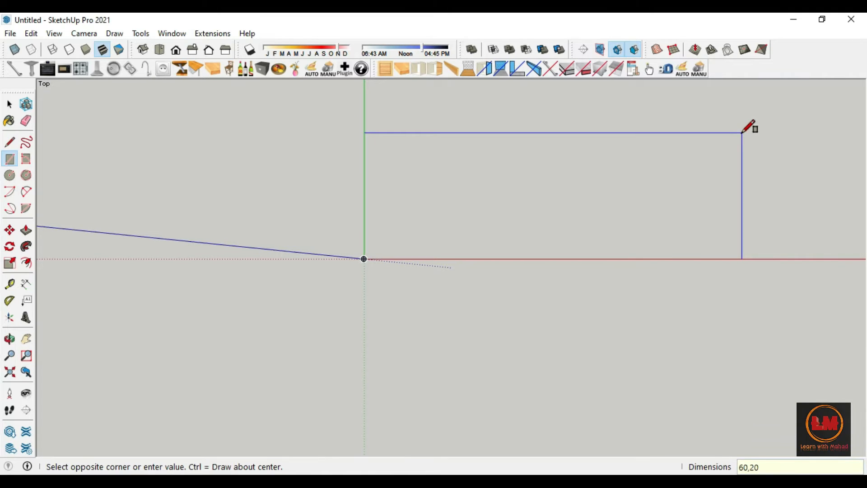
Draw a 60 by 20 m rectangle from the origin and fit it in the view.
click(744, 132)
key(shift+z)
Place six guides parallel to the rectangle's upper long edge, spacing the last five 4, 4, 1, 4 and 4 m apart.
click(10, 284)
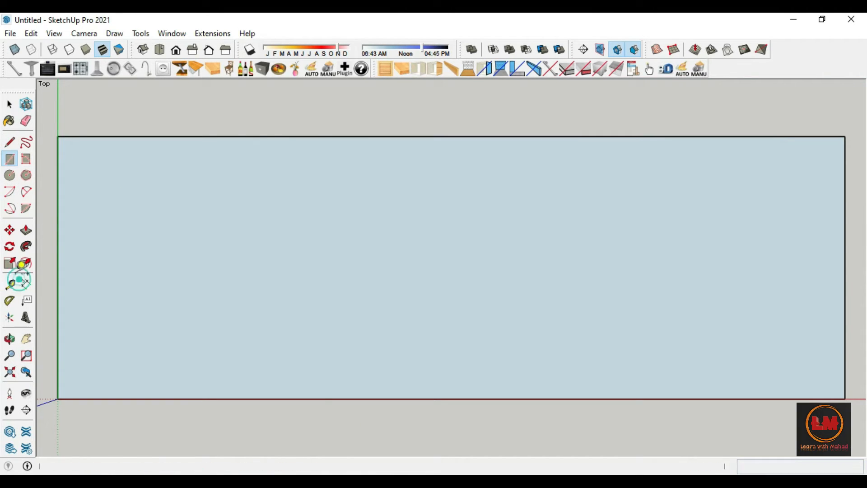
click(260, 136)
key(Return)
click(265, 156)
text(4)
key(Return)
click(291, 207)
text(4)
key(Return)
click(297, 261)
text(1)
key(Return)
click(302, 274)
text(4)
key(Return)
click(308, 326)
text(4)
key(Return)
Draw lines along all six guides from one short edge of the rectangle to the other.
key(l)
click(57, 157)
click(845, 208)
click(58, 209)
click(58, 261)
click(844, 261)
click(845, 273)
click(58, 274)
click(73, 311)
click(845, 327)
click(845, 380)
click(58, 379)
Erase the six lengthwise construction guides where they extend beyond the rectangle.
middle_drag(203, 294, 321, 169)
scroll(322, 169, down, 3)
mouse_move(529, 216)
middle_down()
mouse_move(573, 246)
mouse_move(574, 263)
middle_up()
click(25, 120)
drag(353, 298, 463, 350)
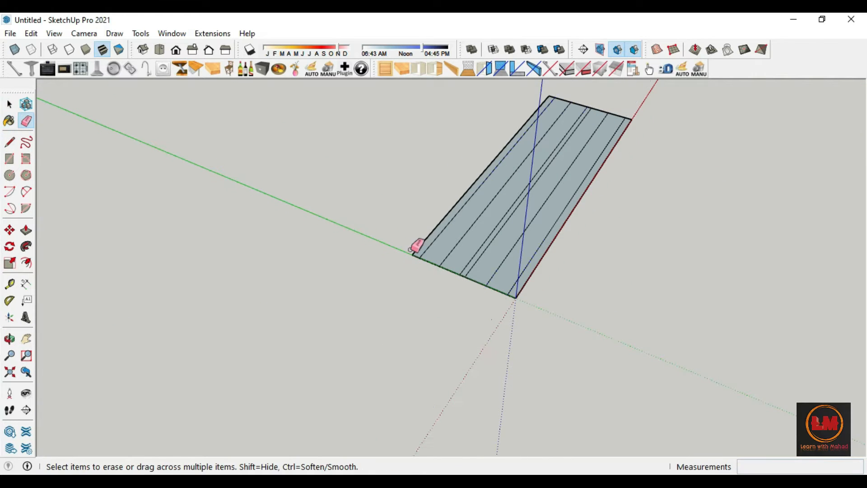
Place guides 0.2 m to either side of the lane divider line farther from the origin.
scroll(408, 230, up, 5)
scroll(246, 343, down, 2)
scroll(413, 402, down, 2)
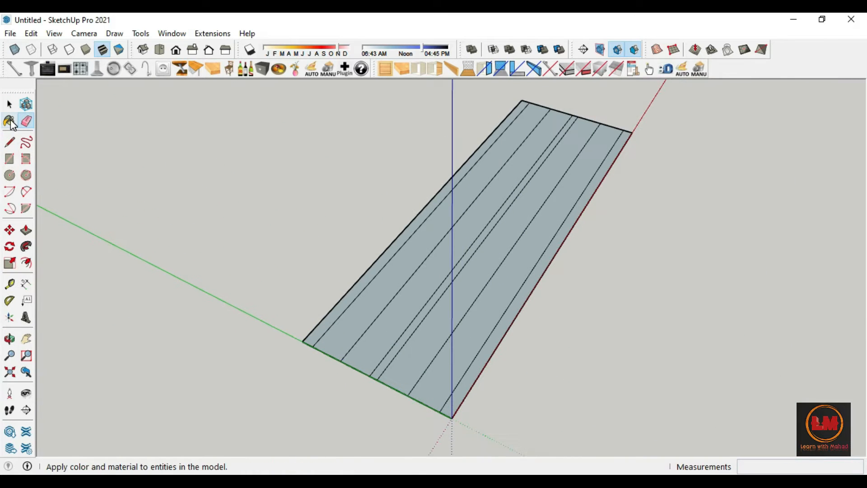
middle_drag(384, 316, 459, 327)
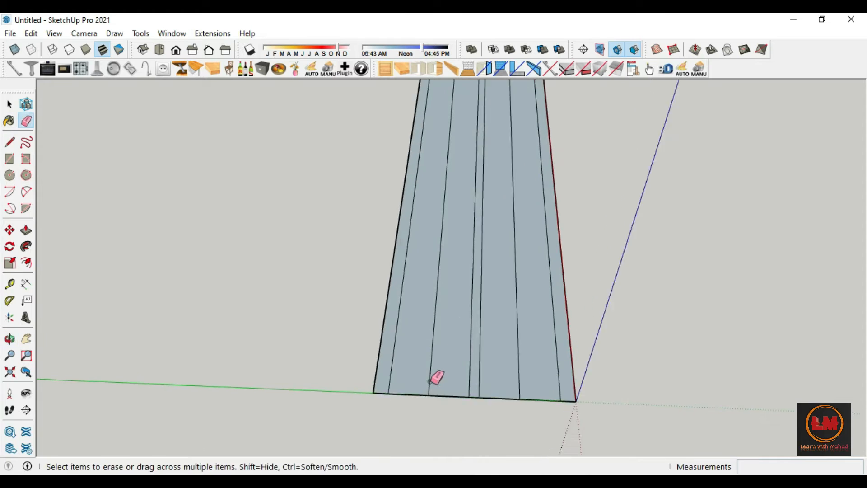
scroll(440, 371, up, 3)
click(9, 284)
click(437, 266)
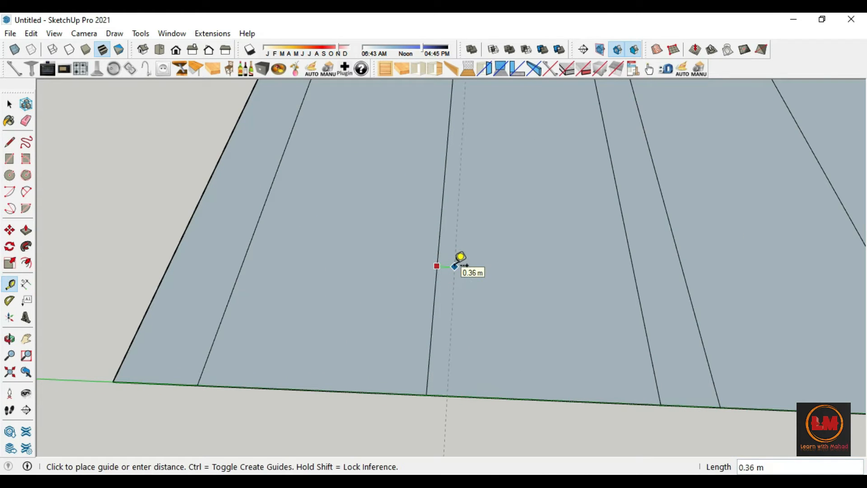
text(0.2)
key(Return)
click(438, 254)
text(.2)
key(Return)
Draw a full-length rectangle between these two guides and erase the original divider line and the guides.
scroll(392, 303, down, 3)
key(l)
key(r)
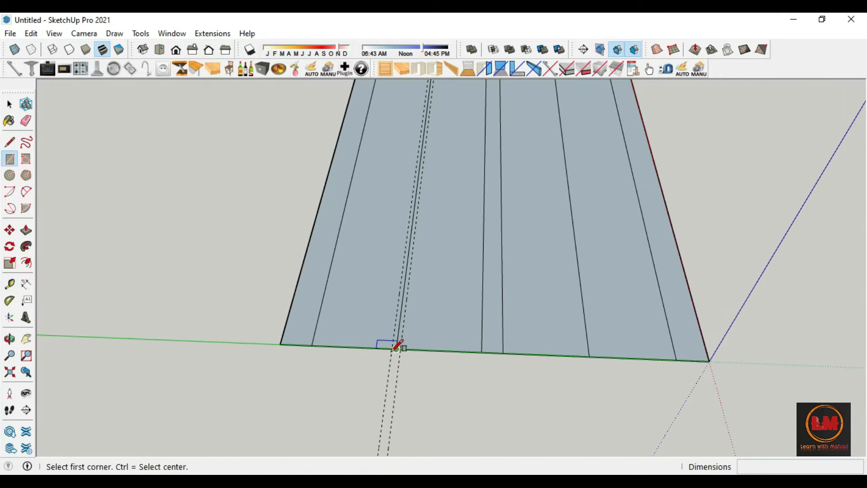
scroll(392, 339, up, 3)
click(392, 339)
scroll(384, 407, down, 3)
scroll(411, 181, up, 4)
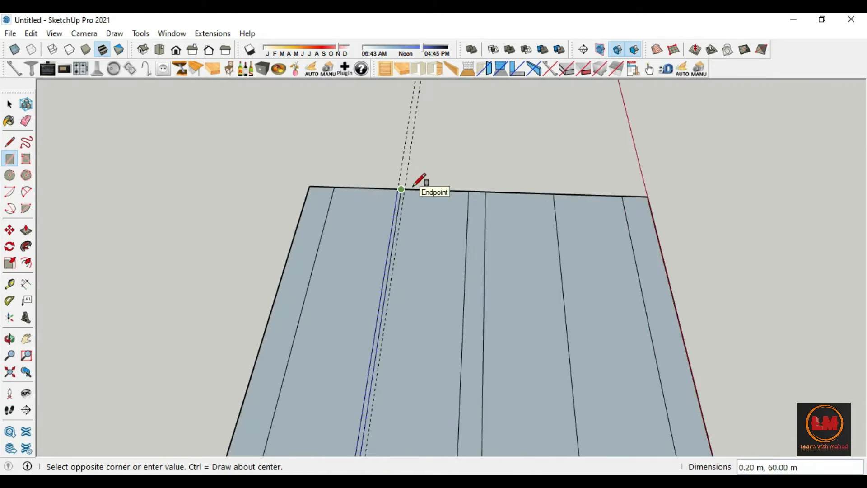
key(e)
click(359, 246)
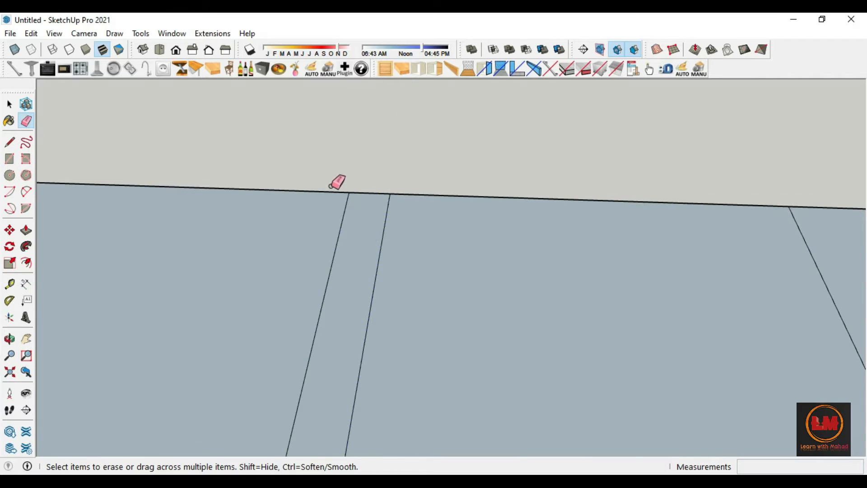
Place guides 0.2 m to either side of the other lane divider, nearer the origin.
scroll(338, 182, down, 3)
key(t)
click(412, 230)
text(.2)
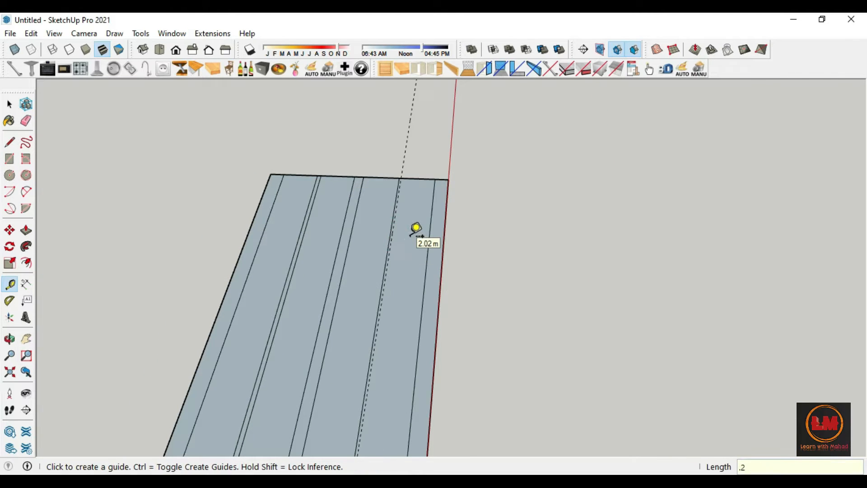
scroll(416, 228, up, 3)
key(Return)
Draw a 0.40 by 60 m strip between the new guides, then erase the divider line inside it and the guides.
key(r)
scroll(397, 101, up, 3)
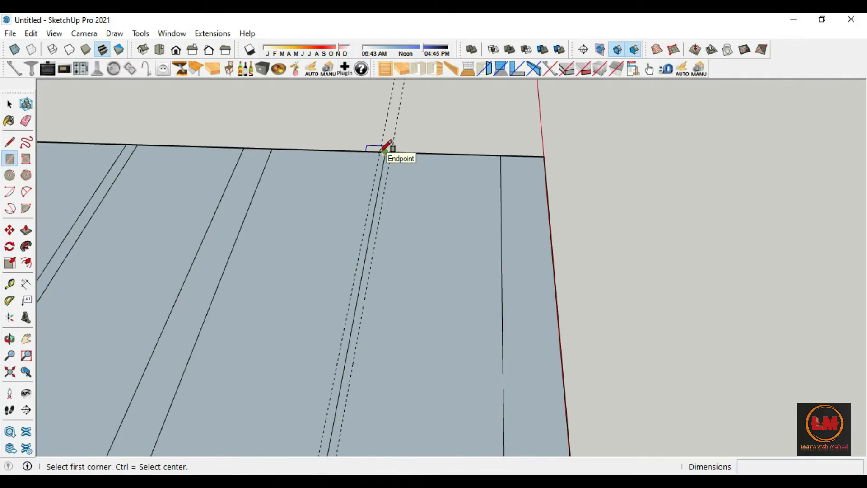
click(386, 149)
scroll(448, 91, down, 3)
scroll(412, 330, up, 3)
click(396, 315)
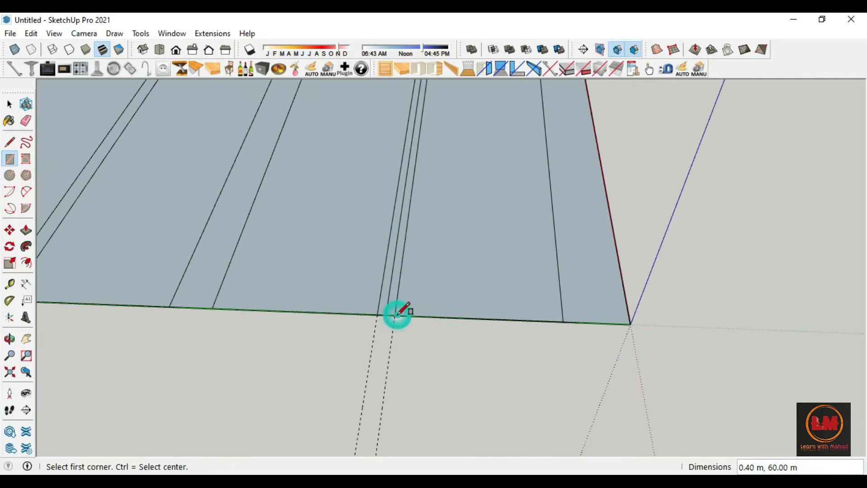
key(e)
scroll(412, 368, down, 4)
Place guides across the road from its near short edge to the far end, alternating 4 m and 2 m spacing.
key(t)
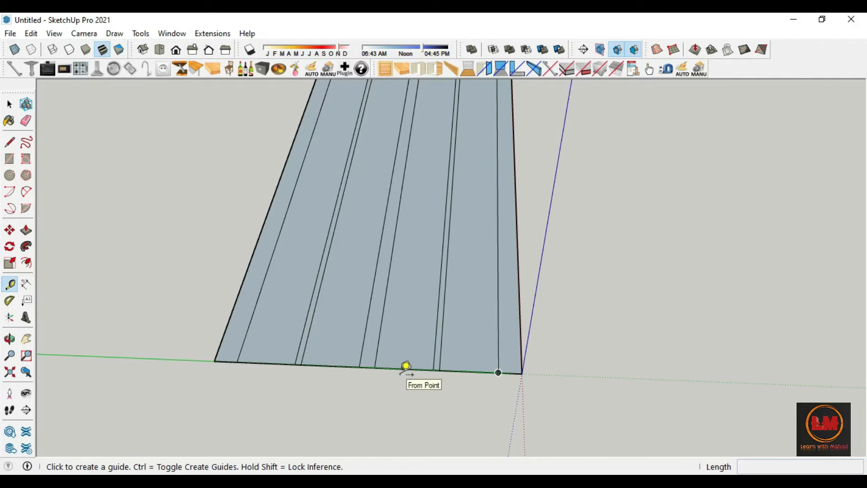
click(346, 365)
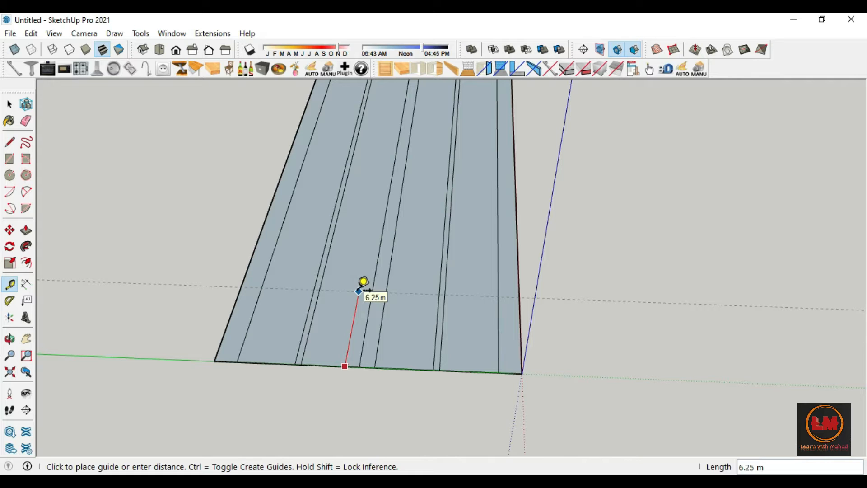
text(4)
key(Return)
click(361, 315)
text(2)
key(Return)
click(364, 289)
text(4)
key(Return)
click(364, 251)
text(2)
key(Return)
click(370, 233)
text(4)
key(Return)
click(383, 199)
text(2)
key(Return)
scroll(373, 382, down, 3)
click(374, 265)
text(4)
key(Return)
click(376, 243)
text(2)
key(Return)
click(286, 228)
text(4)
key(Return)
click(290, 212)
text(4)
key(Return)
click(302, 185)
text(2)
key(Return)
click(304, 177)
text(4)
key(Return)
click(305, 160)
text(2)
key(Return)
click(311, 151)
text(4)
key(Return)
click(317, 139)
click(320, 134)
text(4)
key(Return)
click(326, 120)
text(2)
key(Return)
Draw short 0.40 m lines across both lane divider strips where the crosswise guides intersect them.
key(l)
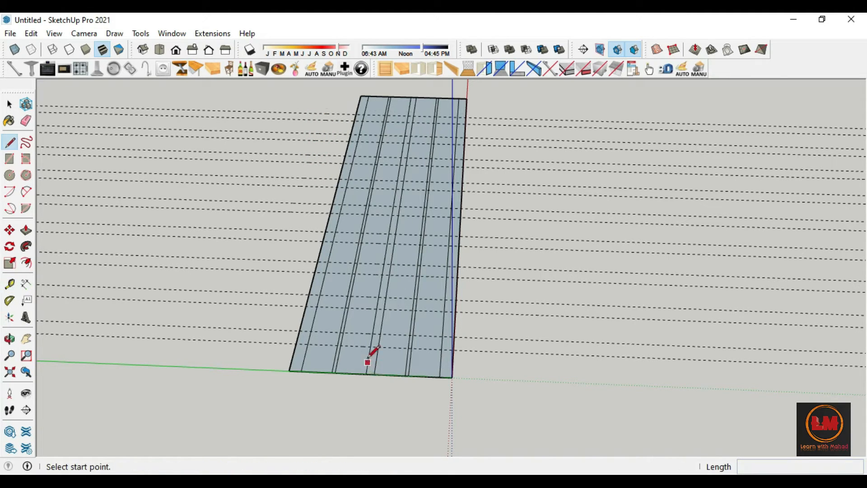
scroll(418, 346, up, 3)
click(397, 345)
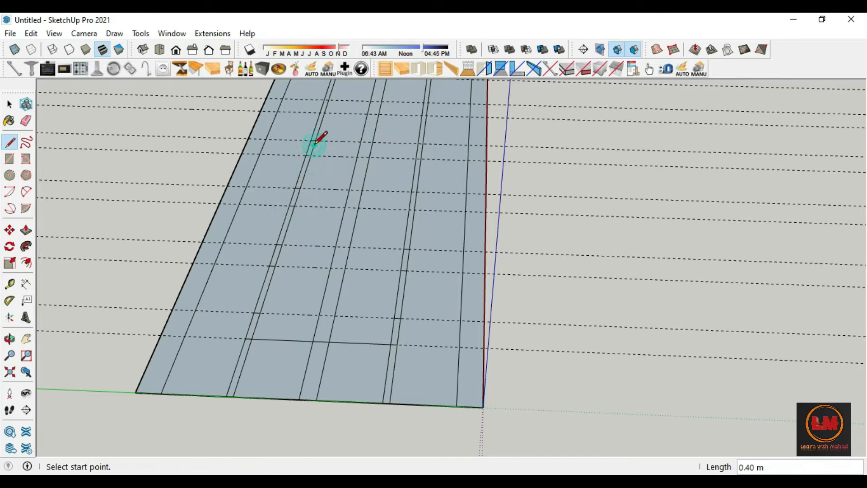
click(317, 109)
scroll(318, 110, up, 2)
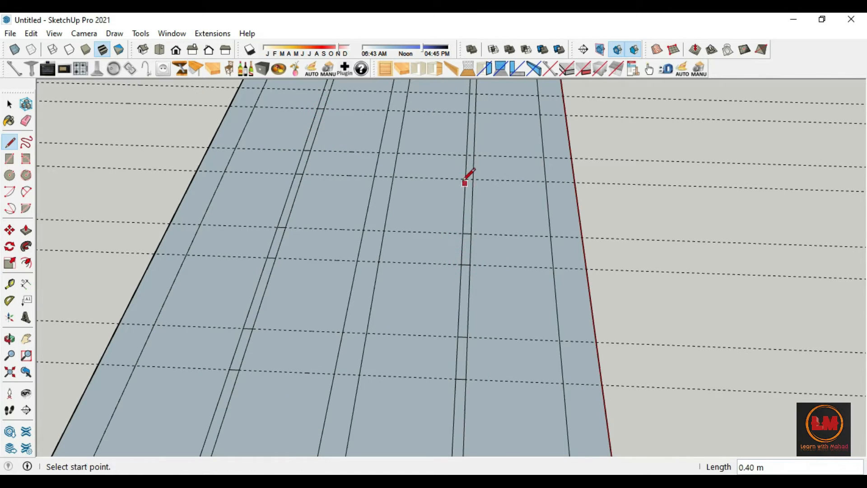
click(476, 113)
scroll(449, 199, down, 4)
scroll(427, 199, up, 4)
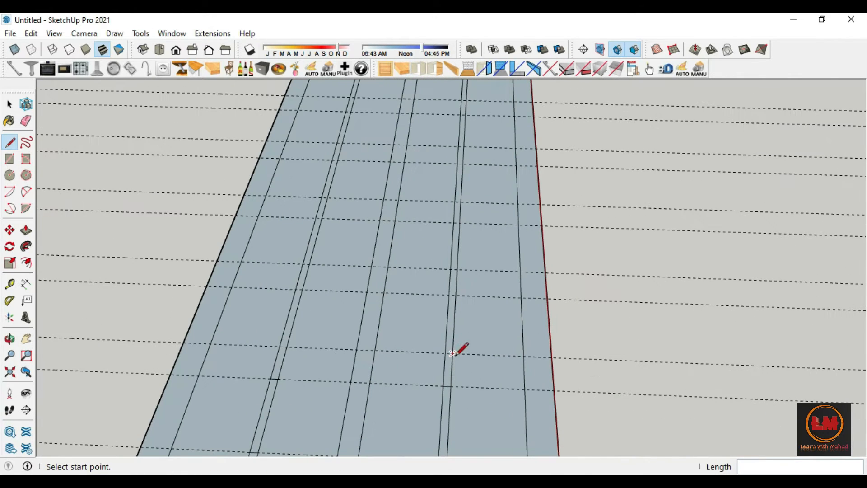
click(323, 219)
click(321, 198)
click(327, 198)
click(332, 159)
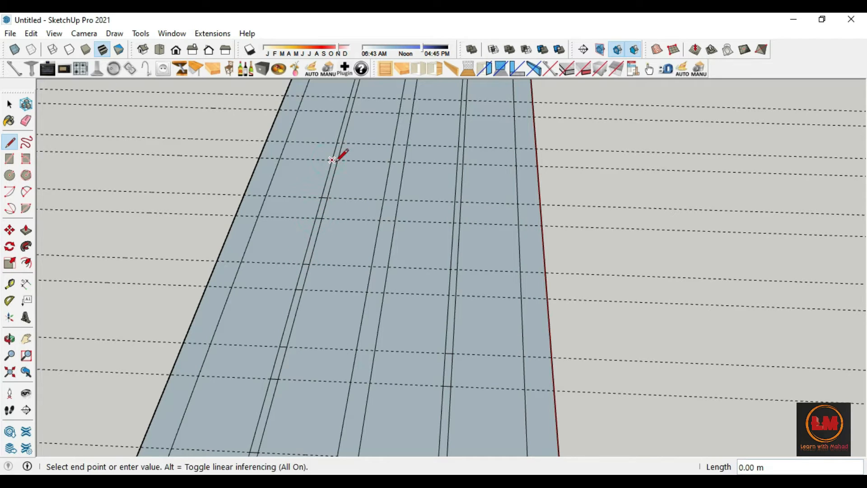
click(353, 100)
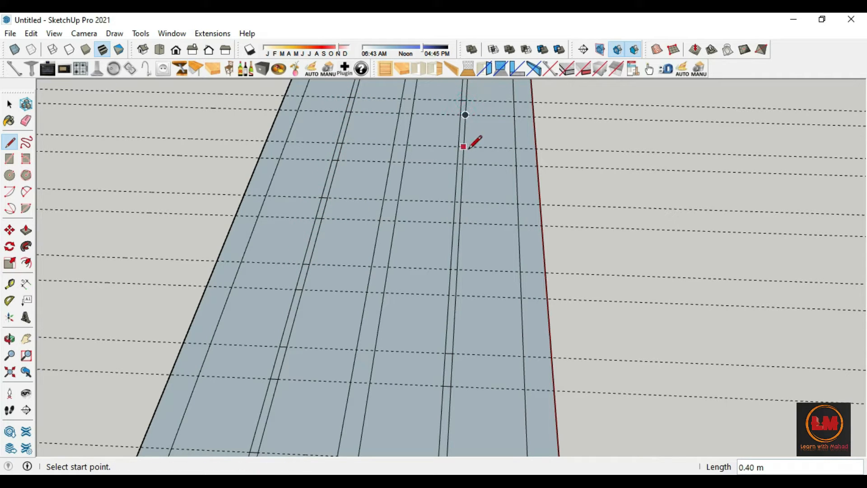
click(462, 164)
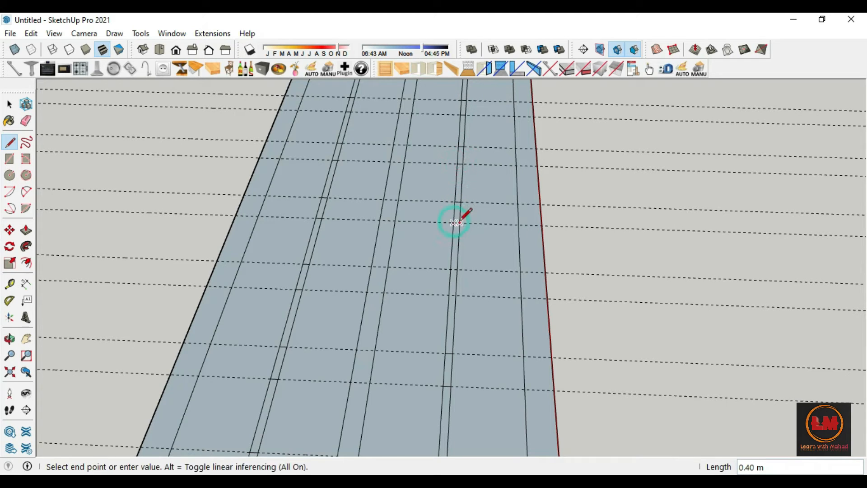
click(452, 295)
Delete all guides and erase the strip edges in the 2 m gaps, leaving dashed lane markings.
scroll(447, 312, down, 2)
click(30, 33)
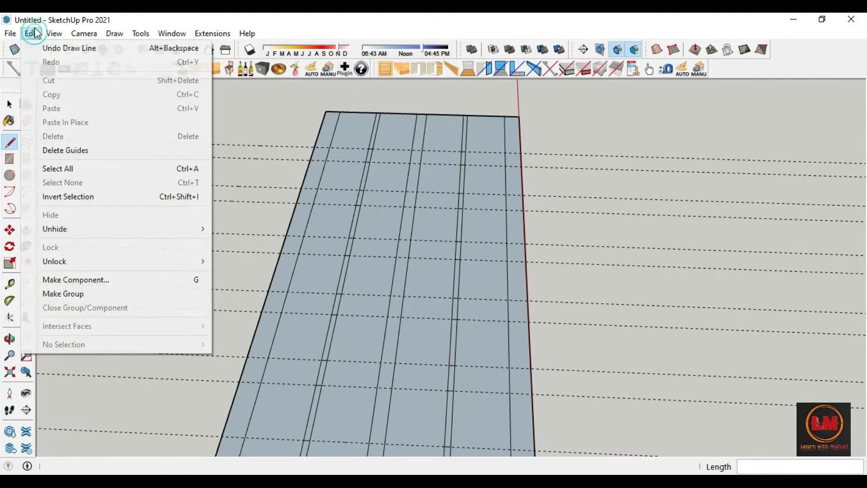
click(68, 149)
scroll(361, 163, up, 2)
key(e)
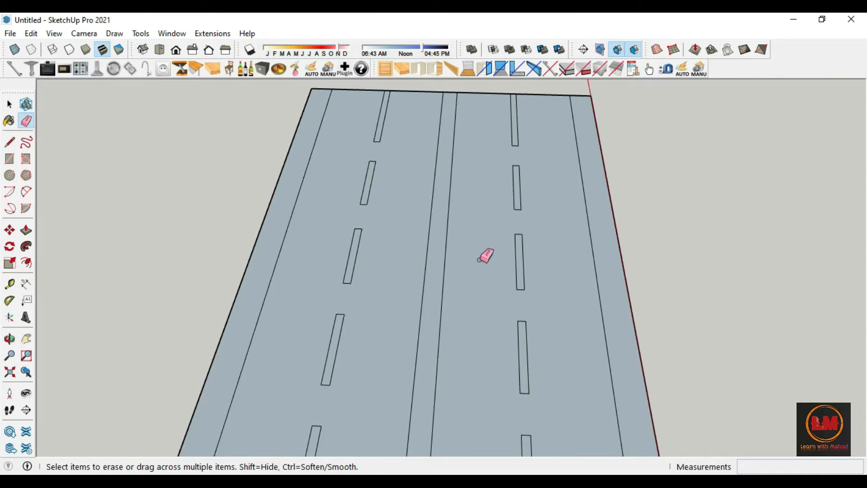
scroll(497, 334, down, 3)
scroll(504, 393, up, 3)
click(460, 412)
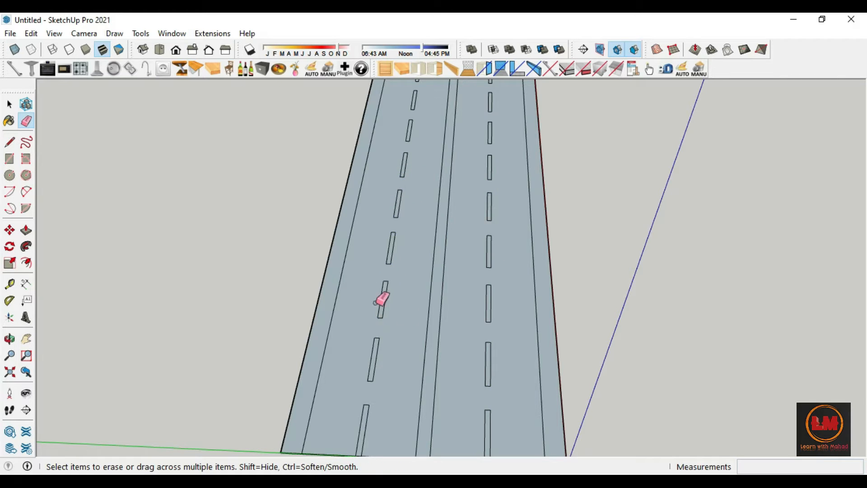
Offset the outline of the outer strip farther from the origin inward, and repeat the same offset on the opposite outer strip.
scroll(382, 299, down, 3)
middle_drag(438, 411, 427, 397)
scroll(357, 328, up, 5)
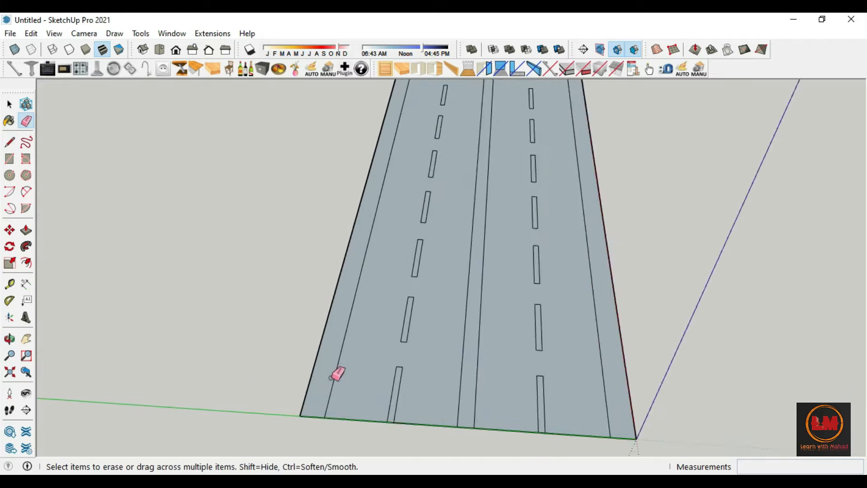
click(25, 264)
click(335, 345)
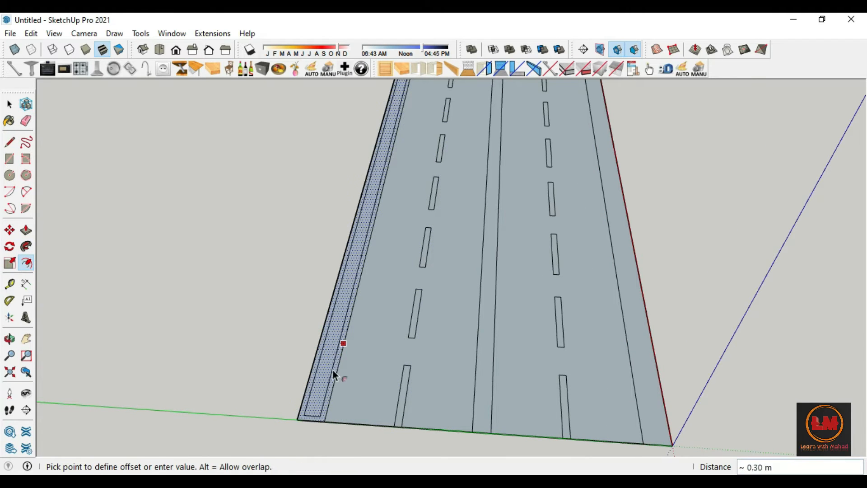
text(.)
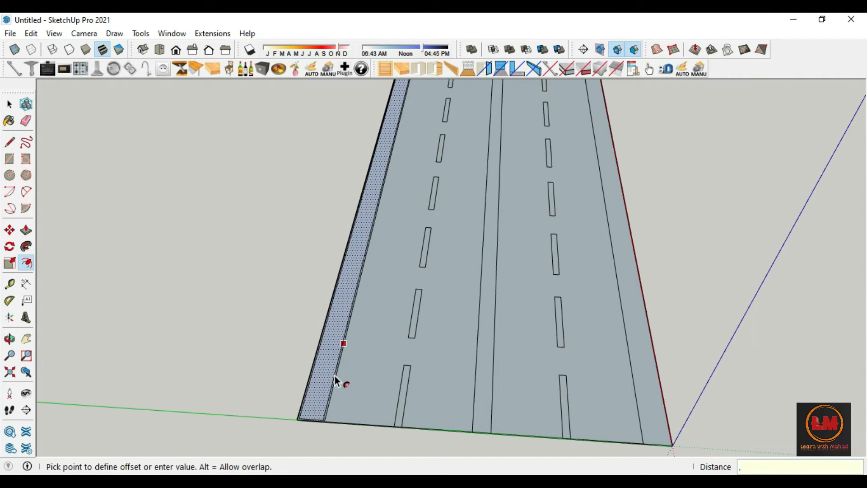
text(3)
key(Return)
double_click(637, 309)
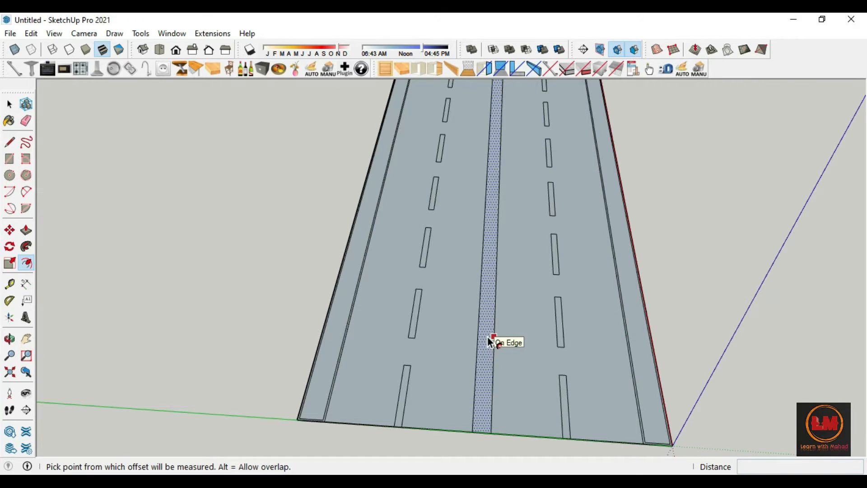
Repeat the inward offset on the median and open the near end of the outer strip farther from the origin, extending its inner lines to the edge.
double_click(488, 337)
scroll(321, 426, up, 8)
key(l)
click(341, 391)
click(339, 402)
click(193, 383)
click(189, 392)
key(e)
click(248, 386)
scroll(130, 336, down, 7)
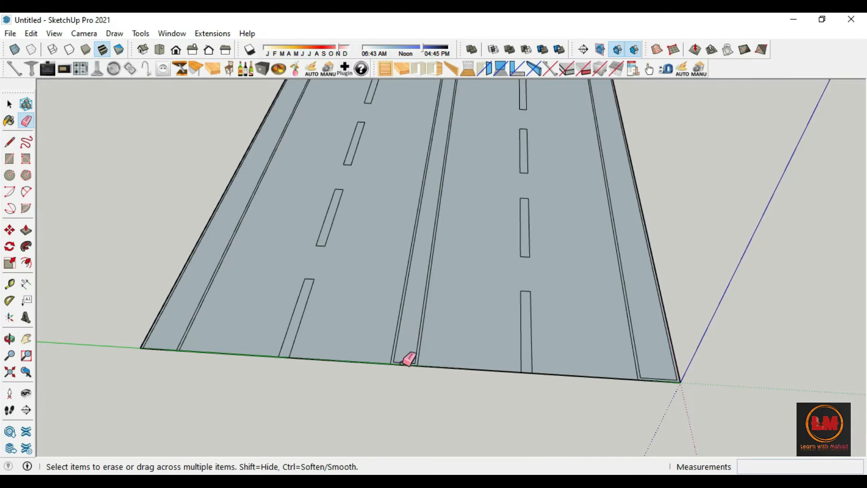
Extend the inner border lines of the median and the origin-side outer strip to the near road edge and erase their closing edges.
scroll(408, 360, up, 5)
key(l)
click(379, 364)
click(435, 370)
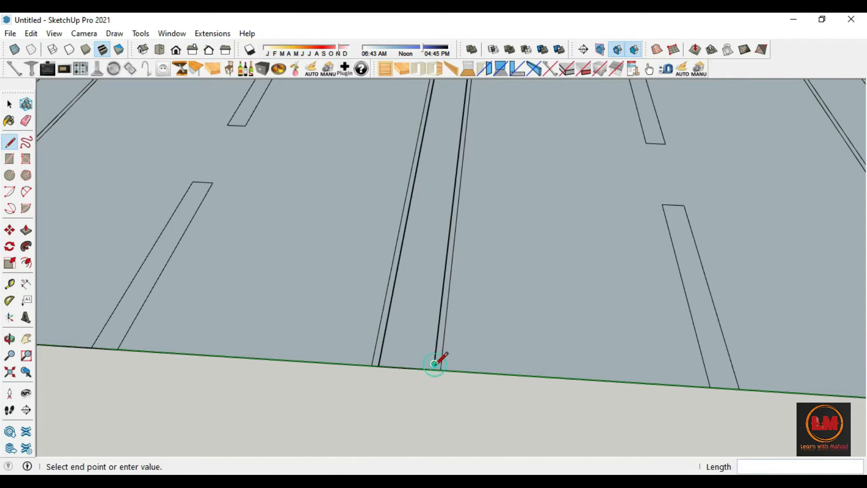
click(436, 364)
scroll(248, 370, down, 4)
scroll(692, 400, up, 6)
click(612, 366)
click(612, 376)
key(e)
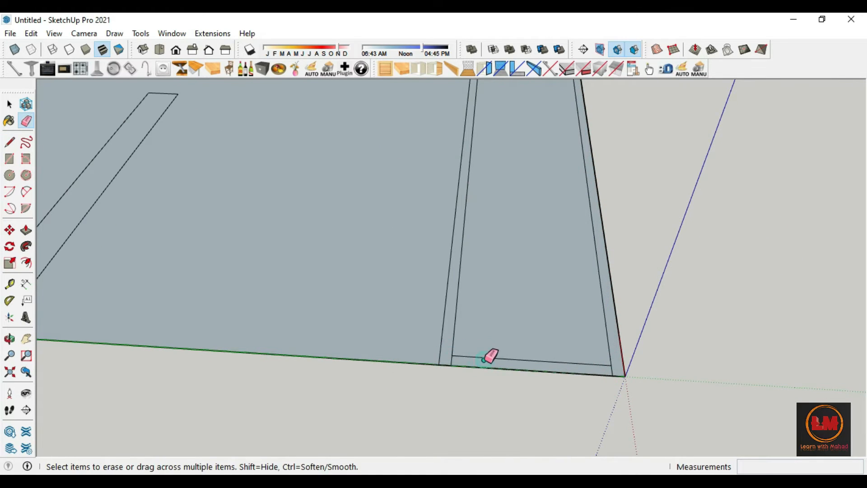
scroll(548, 438, down, 6)
At the road's far end, extend the inner border lines of the origin-side strip and median to the edge and erase the closing edges.
scroll(553, 181, up, 8)
scroll(554, 181, up, 4)
key(l)
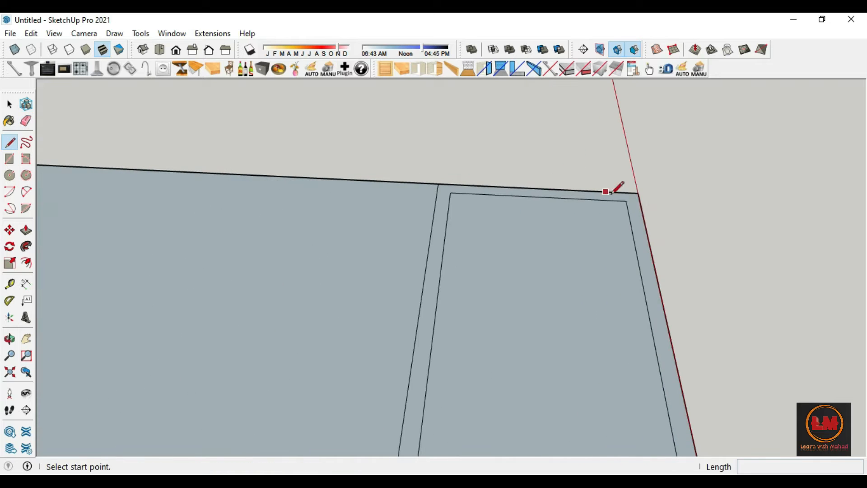
key(e)
scroll(633, 199, down, 5)
scroll(581, 209, up, 5)
key(l)
key(e)
click(472, 212)
scroll(472, 212, down, 5)
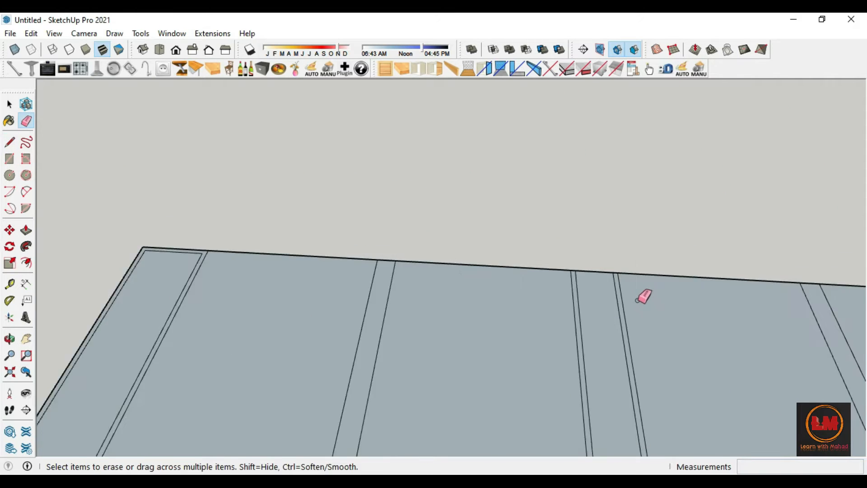
Open the far end of the outer strip farther from the origin by extending its inner lines to the road edge and erasing the closing edge.
scroll(254, 251, up, 5)
key(l)
click(254, 259)
click(259, 248)
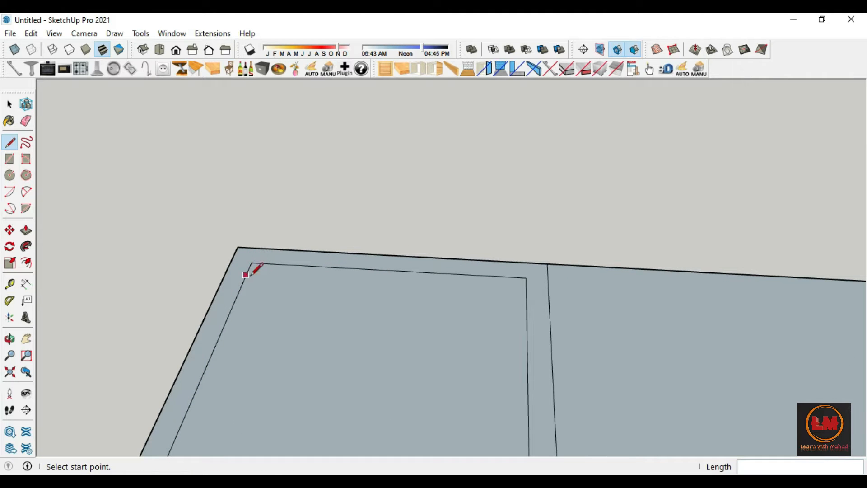
click(526, 263)
key(e)
click(387, 270)
scroll(256, 203, down, 6)
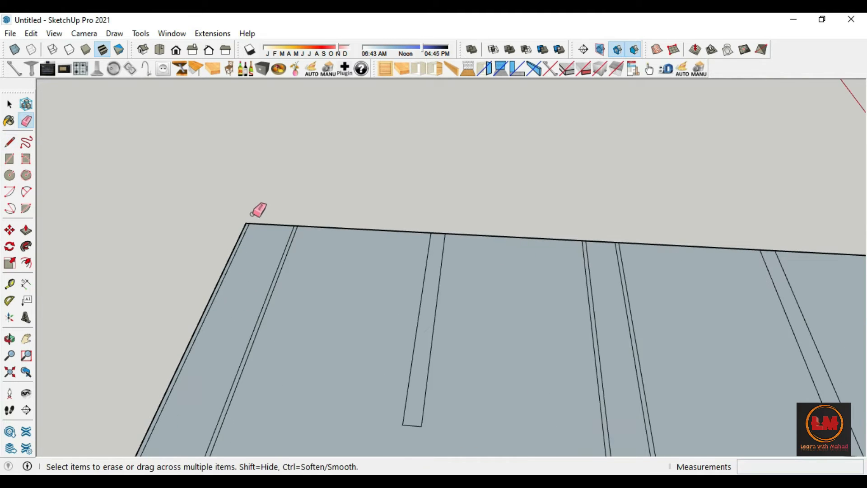
Push/Pull the narrow border strips along the median and both outer strips up 0.2 m.
scroll(468, 183, down, 2)
scroll(470, 360, down, 2)
scroll(477, 290, up, 3)
scroll(524, 400, up, 3)
key(p)
click(524, 401)
key(Return)
scroll(723, 306, down, 3)
scroll(240, 295, down, 2)
scroll(199, 298, up, 3)
double_click(199, 299)
double_click(83, 294)
scroll(100, 316, down, 6)
middle_drag(190, 339, 266, 335)
scroll(293, 364, up, 4)
click(296, 361)
text(.2)
key(Return)
double_click(249, 319)
scroll(333, 331, down, 6)
middle_drag(333, 331, 306, 401)
Copy the second dash from the far end, in the lanes farther from the origin, toward the outer strip and array a second copy 4x.
click(13, 105)
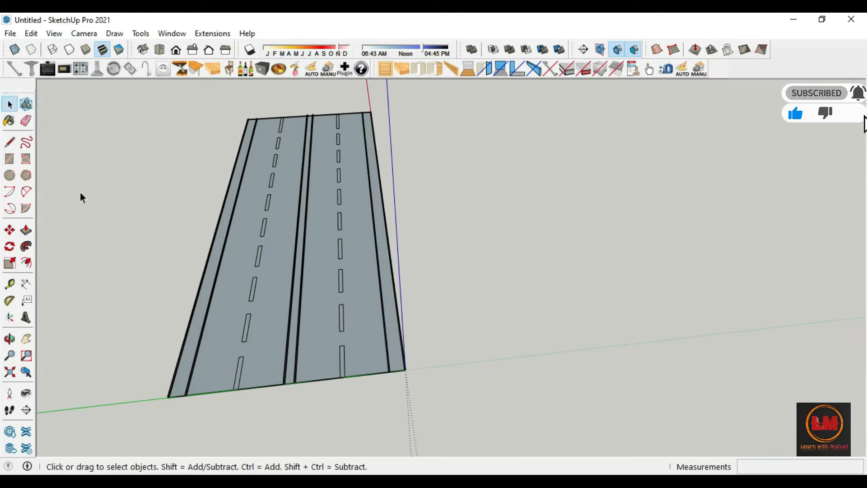
middle_drag(252, 318, 567, 215)
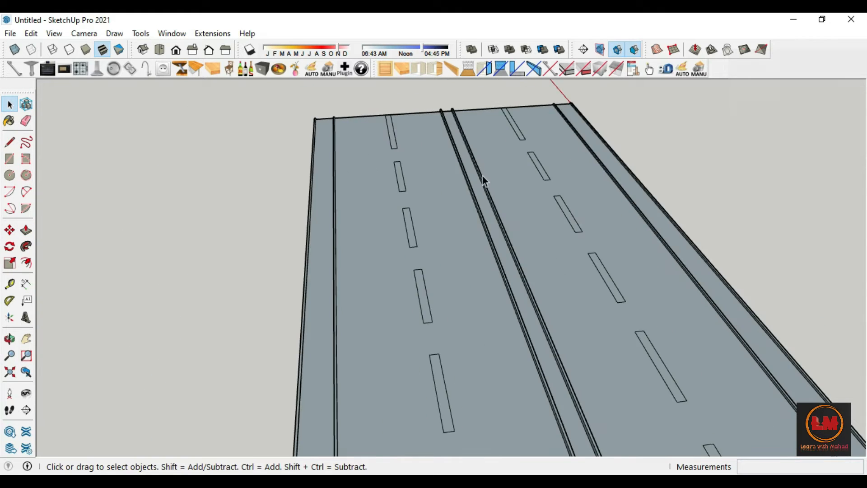
scroll(350, 167, up, 3)
scroll(351, 167, up, 1)
key(t)
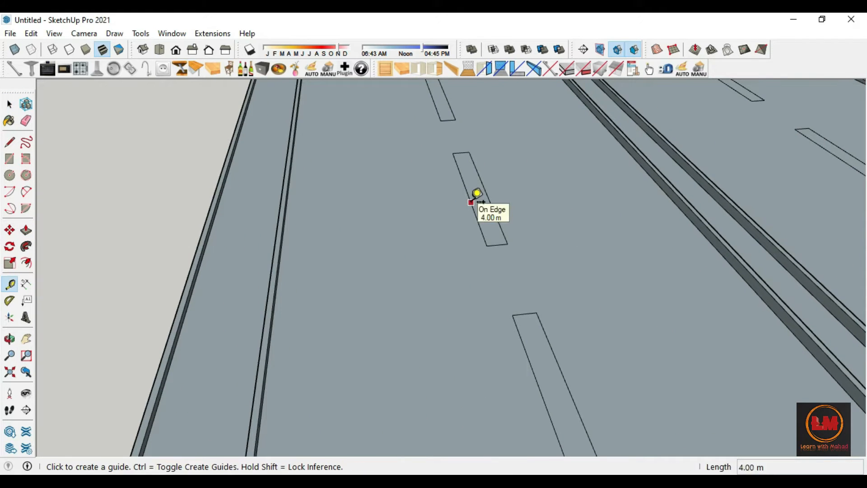
key(space)
click(480, 207)
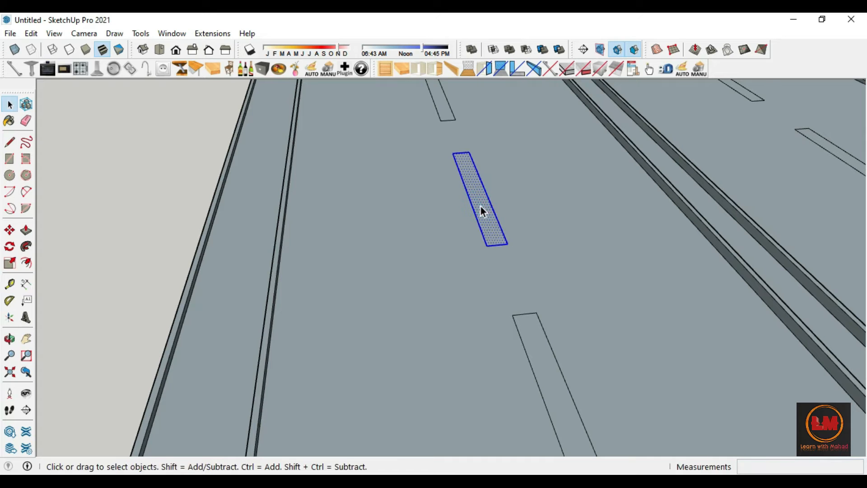
key(m)
key(ctrl)
click(507, 244)
click(464, 247)
key(ctrl)
click(464, 248)
click(424, 253)
text(3x)
key(Return)
text(4x)
key(Return)
Copy the same original dash toward the median and array the copy 4x to continue the crosswalk stripes.
key(space)
double_click(494, 232)
key(m)
key(ctrl)
click(487, 246)
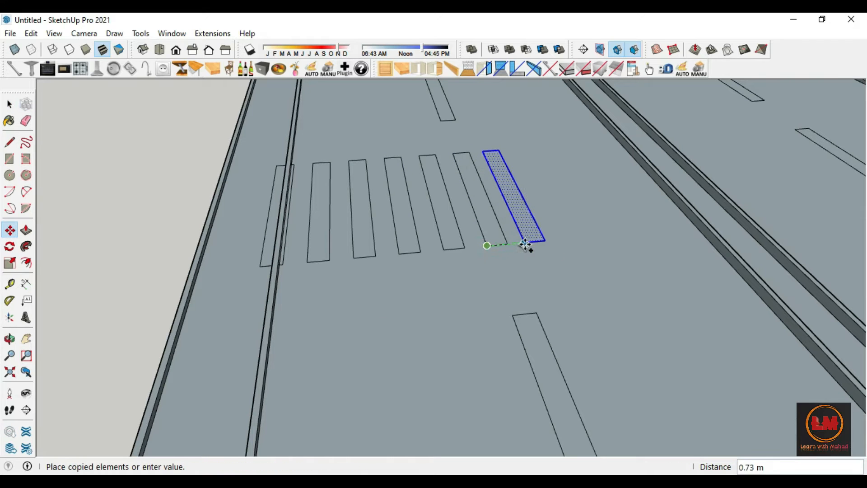
click(528, 244)
text(4x)
key(Return)
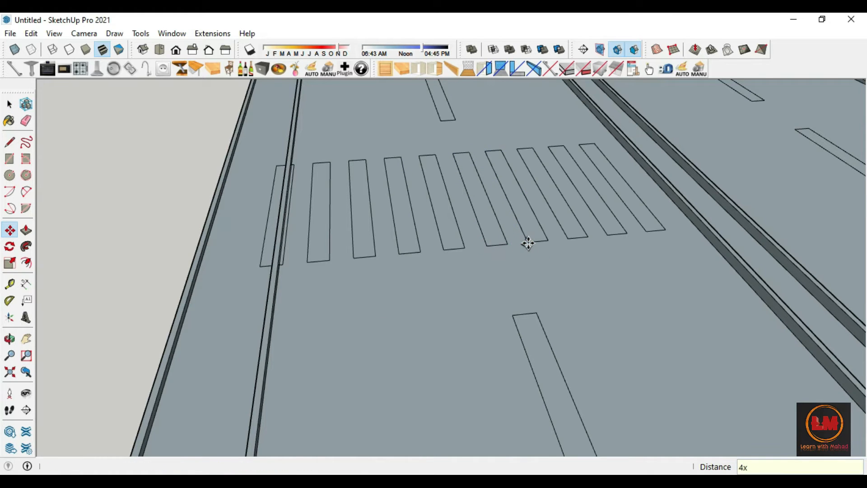
Erase the outermost crosswalk stripe that overlaps the raised border of the outer strip.
scroll(260, 256, up, 2)
click(26, 120)
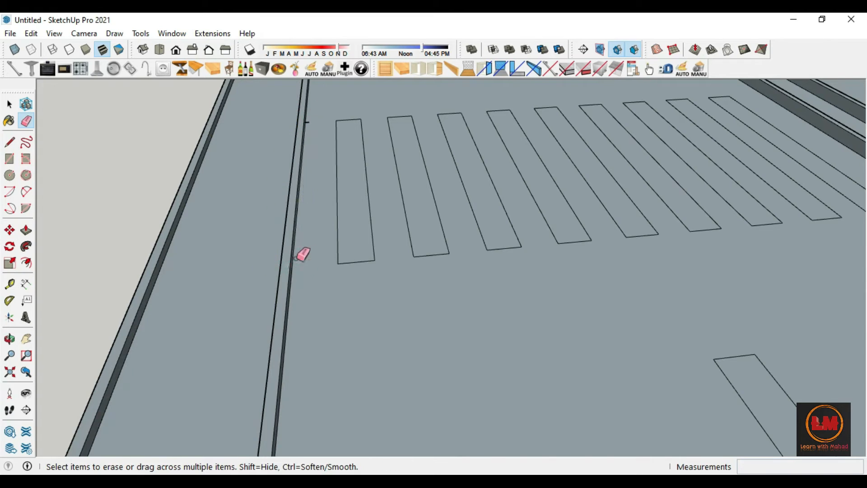
scroll(303, 253, down, 6)
Copy the eight crosswalk stripes around the original dash across the median, placing them around the matching dash in the origin-side lanes.
middle_drag(199, 210, 353, 281)
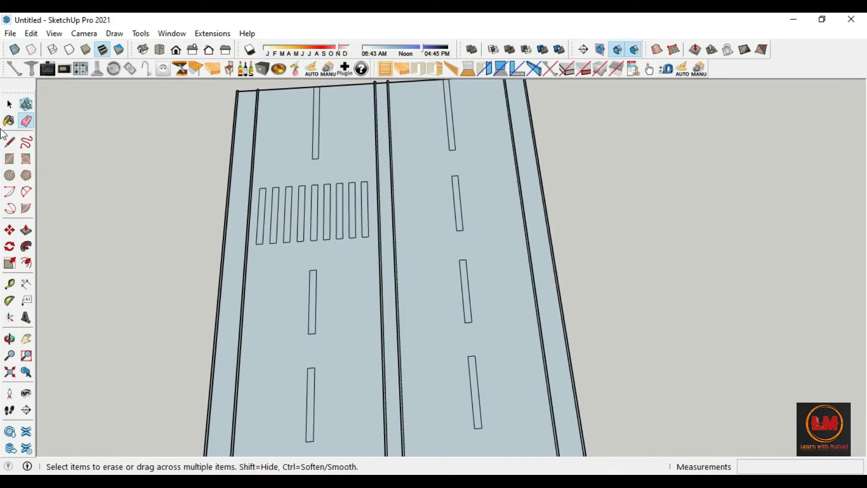
click(9, 104)
scroll(239, 227, up, 2)
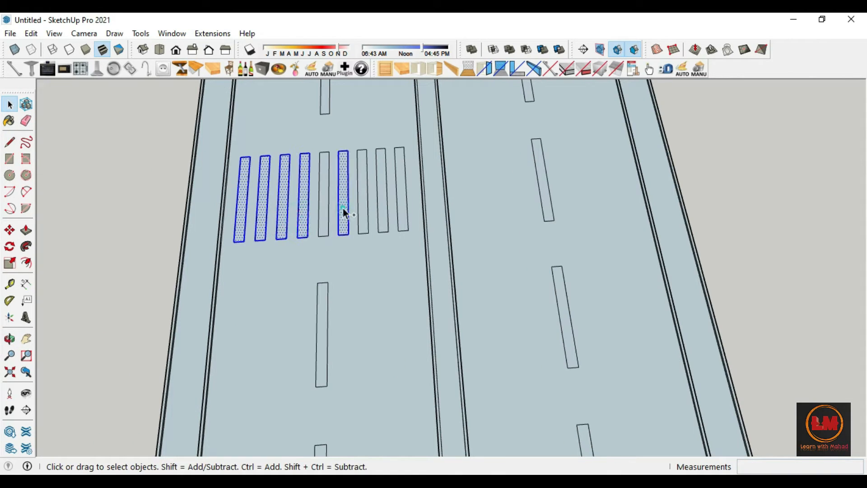
ctrl+click(380, 211)
ctrl+click(403, 215)
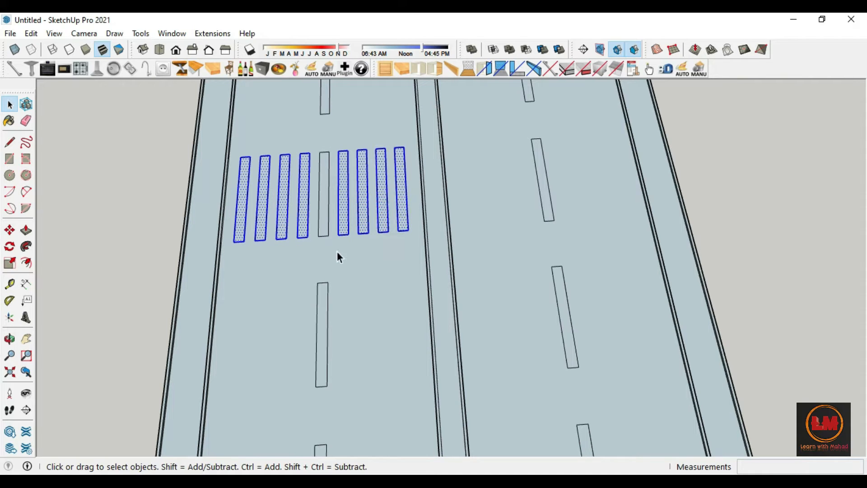
key(m)
key(ctrl)
click(338, 235)
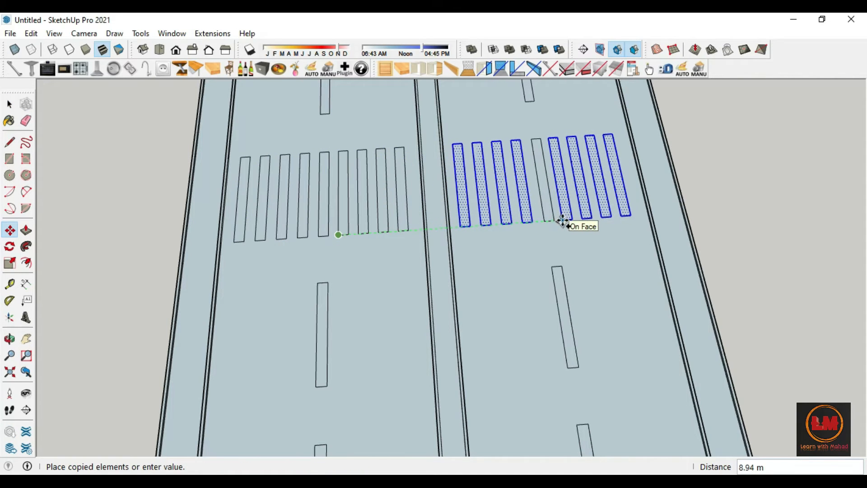
click(564, 220)
click(9, 104)
scroll(286, 217, down, 10)
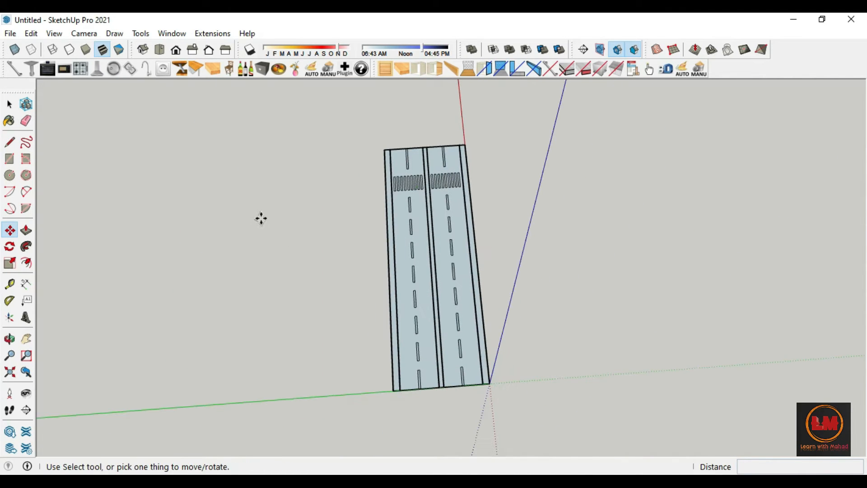
Cut a crosswalk-wide opening in the inner border of the outer strip farther from the origin with lines and Push/Pull.
scroll(362, 200, up, 10)
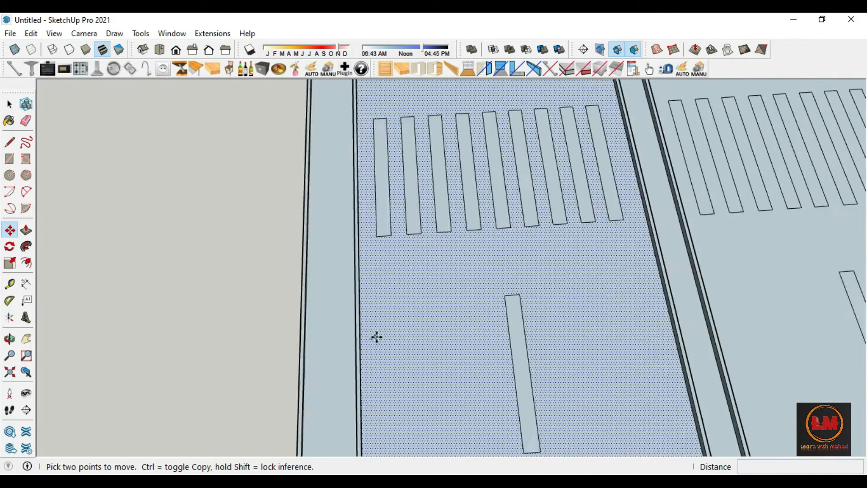
middle_drag(335, 188, 490, 280)
key(l)
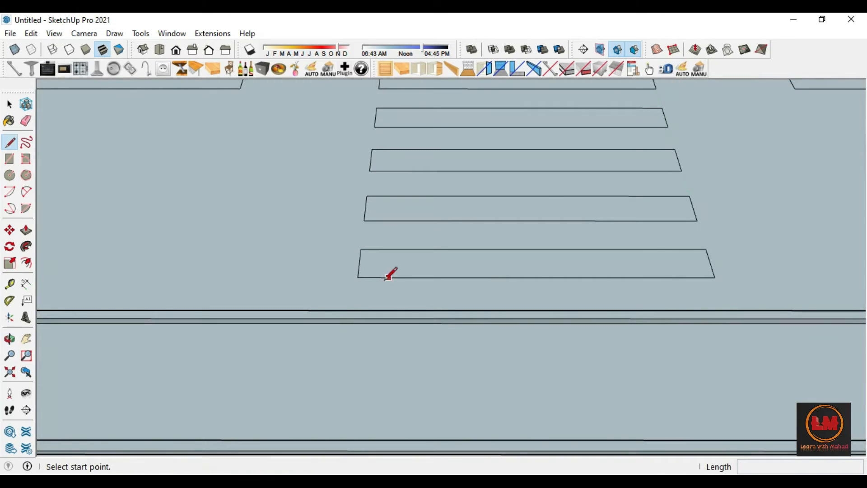
click(358, 277)
click(729, 319)
key(p)
click(637, 315)
click(613, 339)
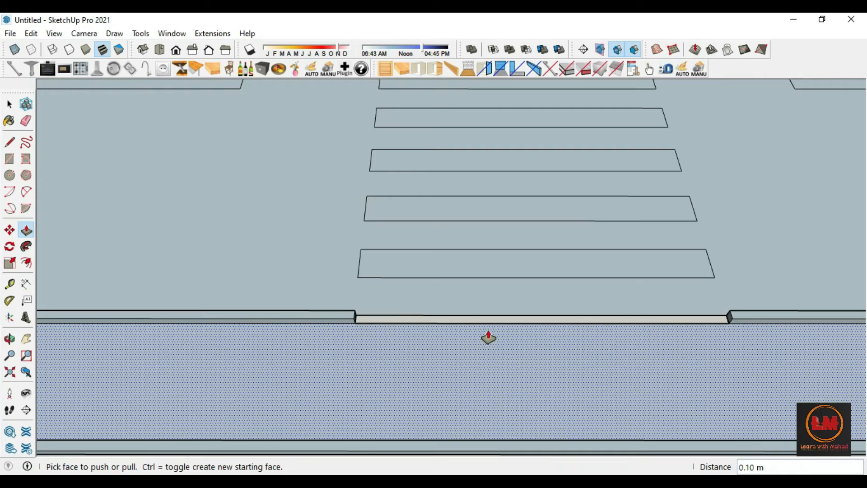
key(l)
click(356, 316)
click(356, 323)
key(e)
Draw short lines across both raised median borders in line with the two ends of the crosswalk.
mouse_move(488, 321)
middle_down()
mouse_move(161, 271)
mouse_move(283, 238)
mouse_move(445, 323)
mouse_move(606, 275)
middle_up()
key(l)
scroll(604, 246, up, 5)
click(383, 188)
click(389, 181)
scroll(390, 199, down, 3)
scroll(570, 259, up, 2)
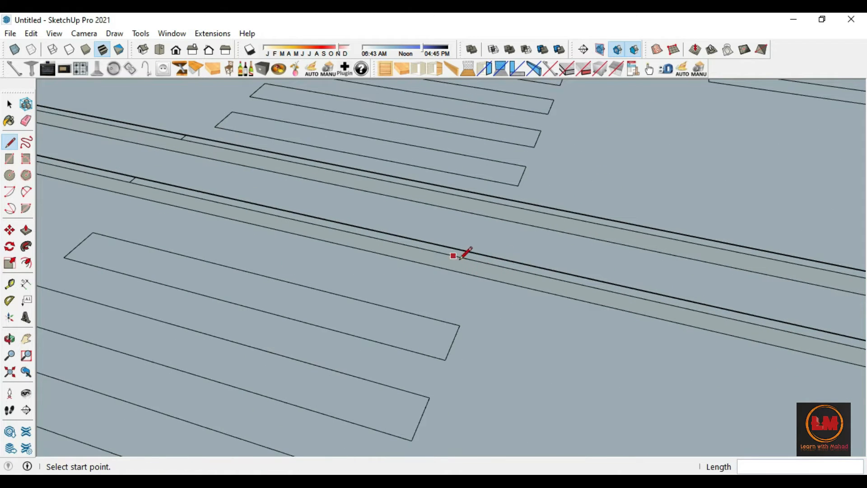
click(487, 255)
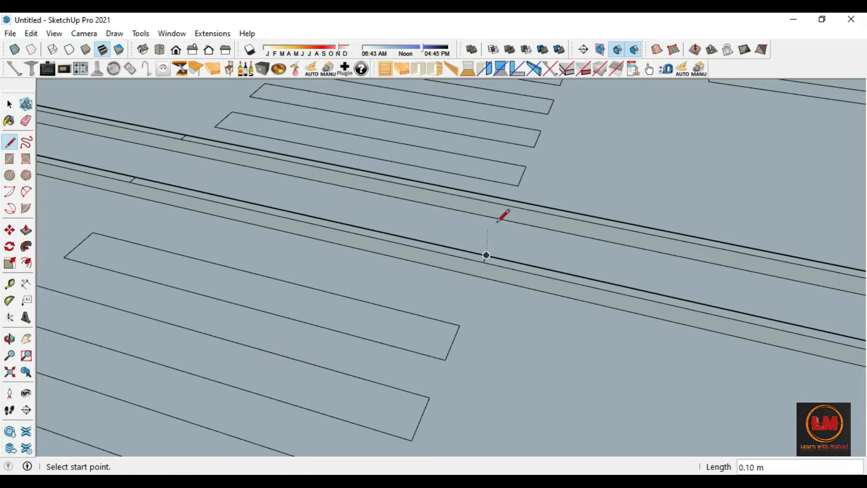
click(506, 205)
Push both median border sections between the lines down to road level and erase the leftover edge.
key(p)
click(441, 193)
click(445, 200)
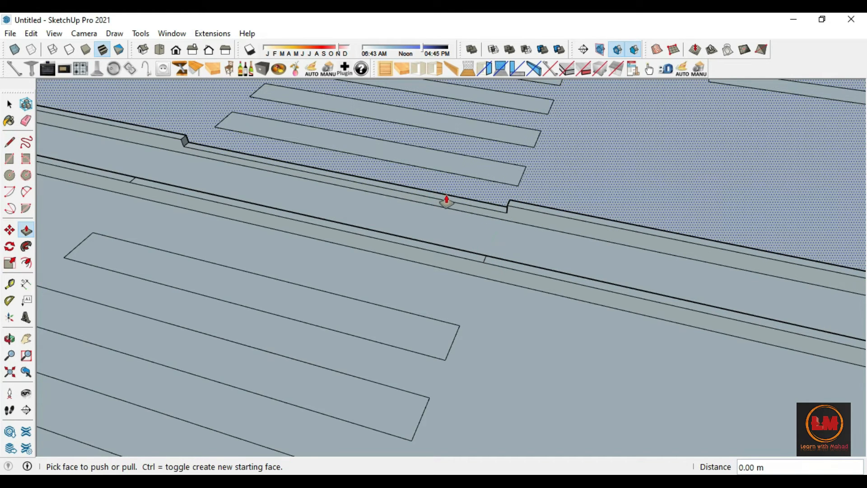
click(425, 259)
click(408, 265)
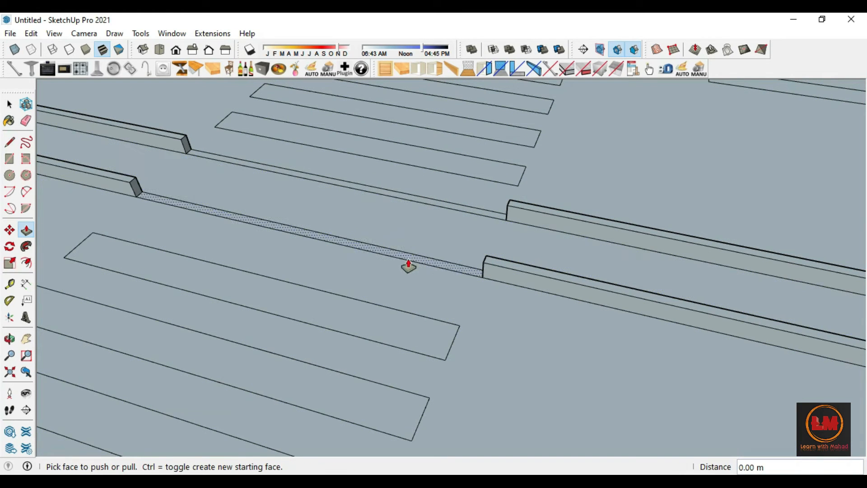
key(e)
click(414, 200)
Draw short lines across both borders of the origin-side outer strip at the two ends of the crosswalk.
scroll(381, 247, down, 8)
scroll(406, 251, up, 8)
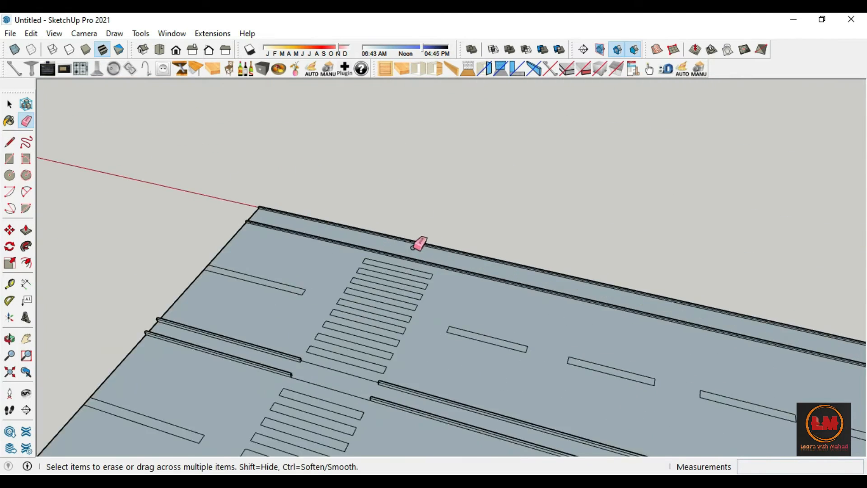
key(l)
click(523, 304)
click(525, 299)
click(545, 243)
click(545, 239)
click(275, 245)
click(277, 240)
click(314, 193)
click(319, 196)
Push the two marked border sections of the origin-side outer strip down to road level and erase the leftover edges.
key(p)
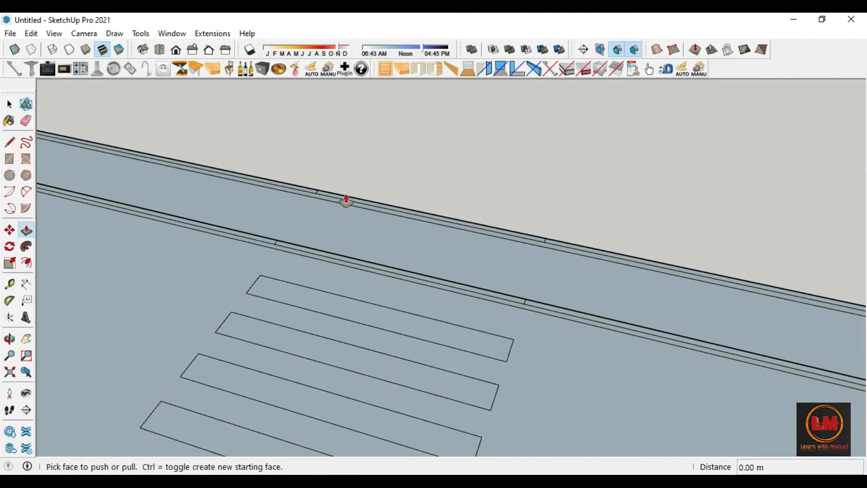
double_click(354, 199)
double_click(371, 270)
key(e)
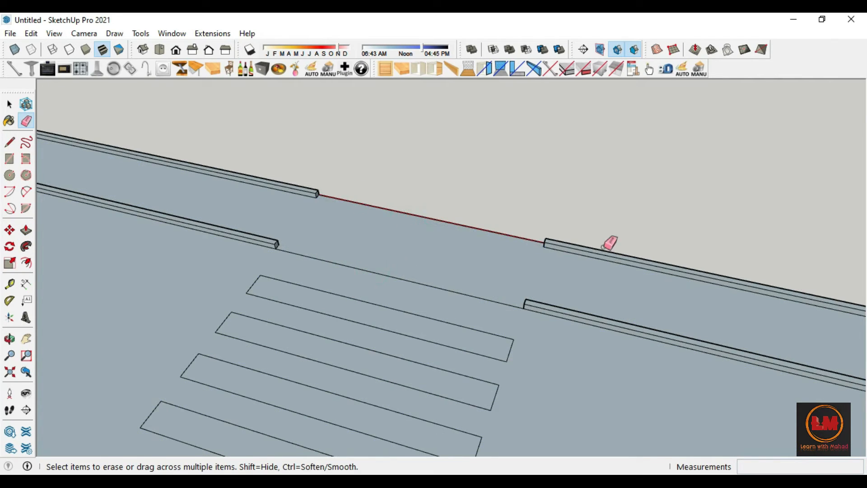
Draw a 1.5 by 0.2 m rectangle near the far end, between the median and the dashed line of the origin-side lanes.
scroll(533, 149, down, 6)
middle_drag(523, 137, 353, 176)
scroll(352, 171, down, 3)
scroll(461, 183, up, 5)
scroll(386, 181, up, 3)
middle_drag(394, 204, 404, 302)
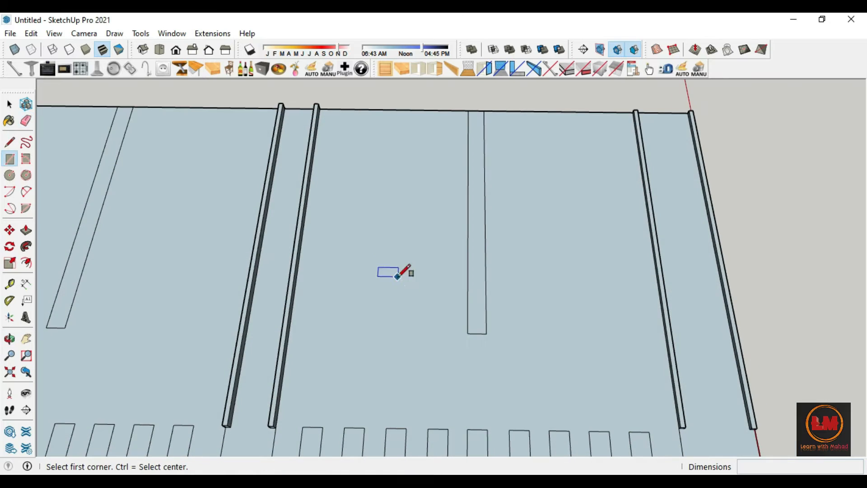
click(372, 175)
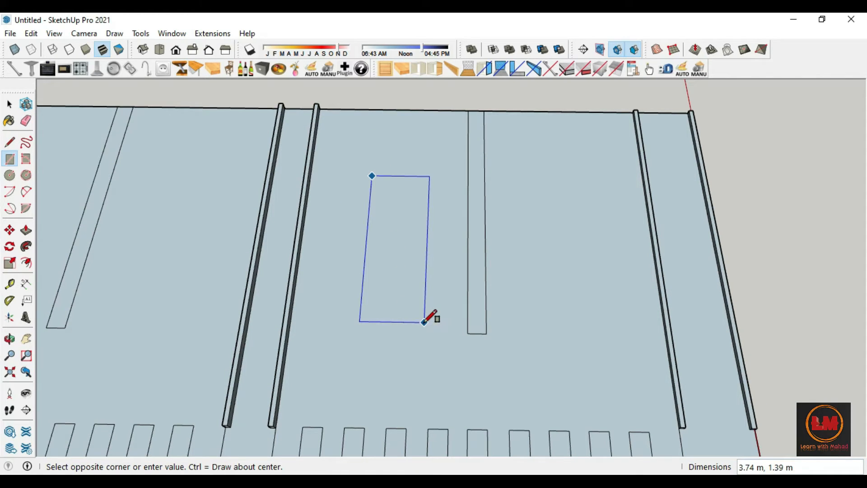
text(1.5,2)
key(Return)
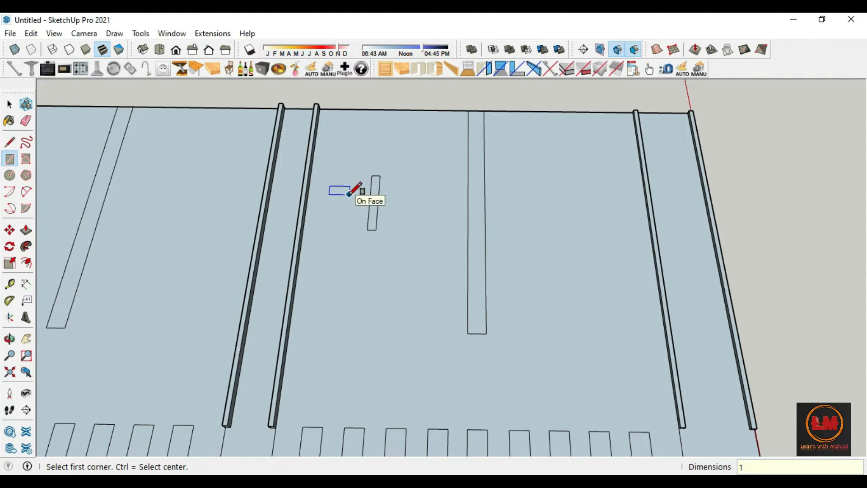
Draw a triangular arrowhead with lines on the rectangle's far short edge, using a centre line from that edge's midpoint.
scroll(348, 195, up, 5)
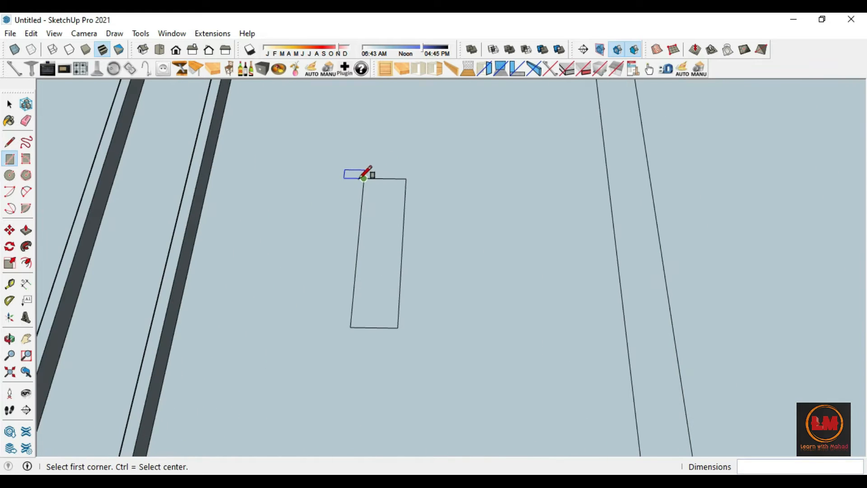
key(l)
click(385, 179)
click(385, 178)
click(364, 179)
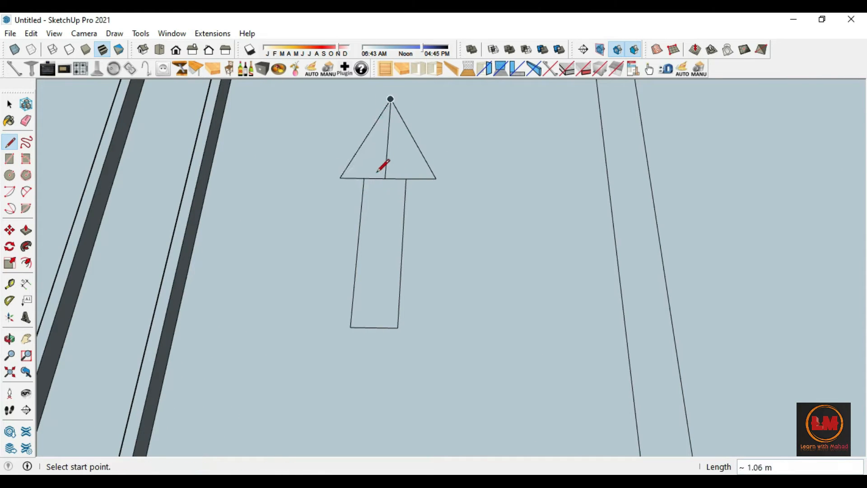
Erase the arrowhead's centre line and the edge separating the head from the shaft.
key(e)
drag(384, 151, 392, 177)
scroll(329, 265, down, 6)
Copy the straight arrow into the inner lane across the median and into the origin-side outer lane.
key(space)
double_click(347, 245)
key(m)
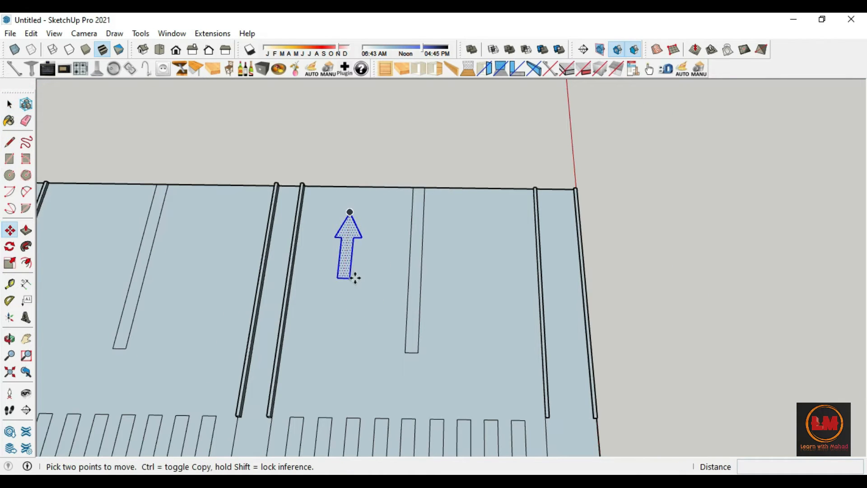
key(ctrl)
click(350, 277)
click(210, 276)
key(ctrl)
click(210, 276)
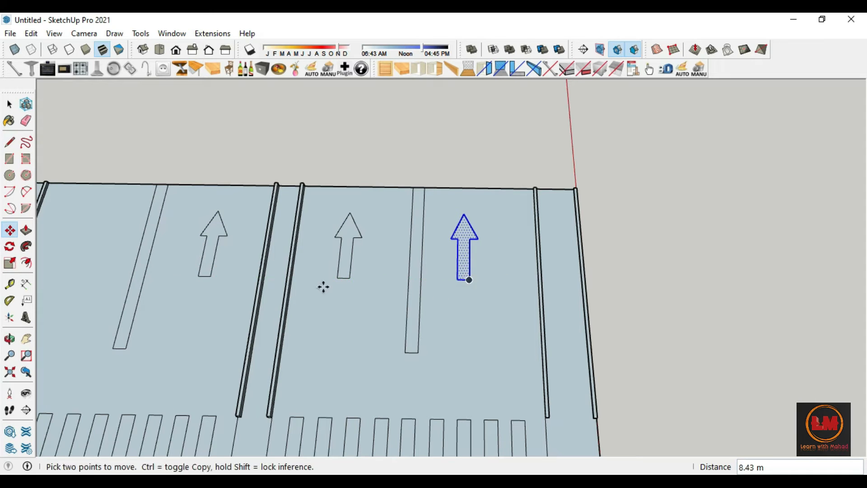
Draw an arc from the midpoint of the origin-side outer arrow's shaft, curving towards the outer border.
key(ctrl+t)
key(a)
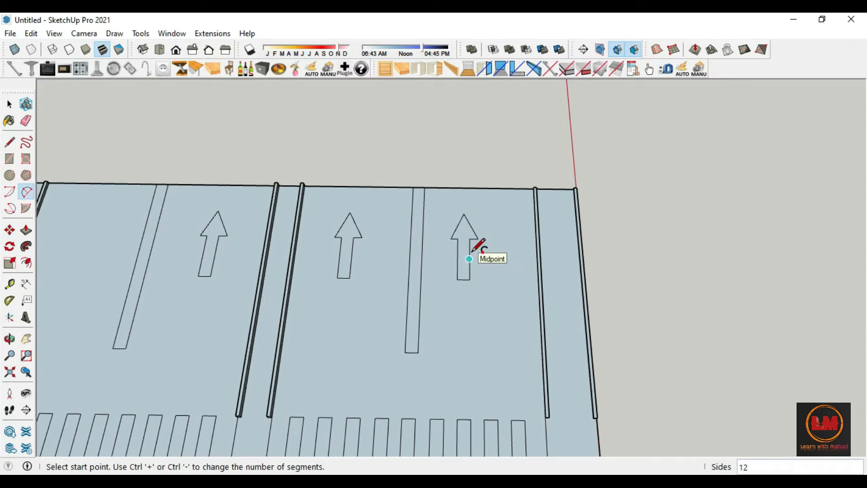
click(469, 259)
click(490, 234)
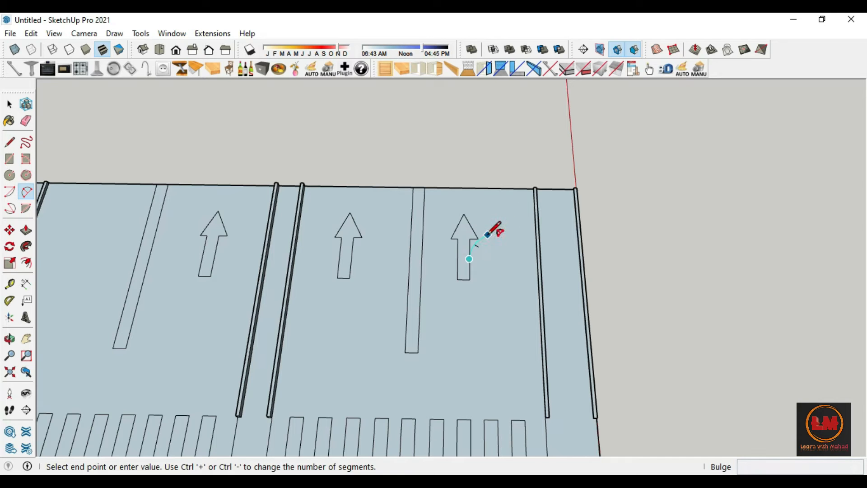
click(494, 230)
click(469, 269)
click(493, 245)
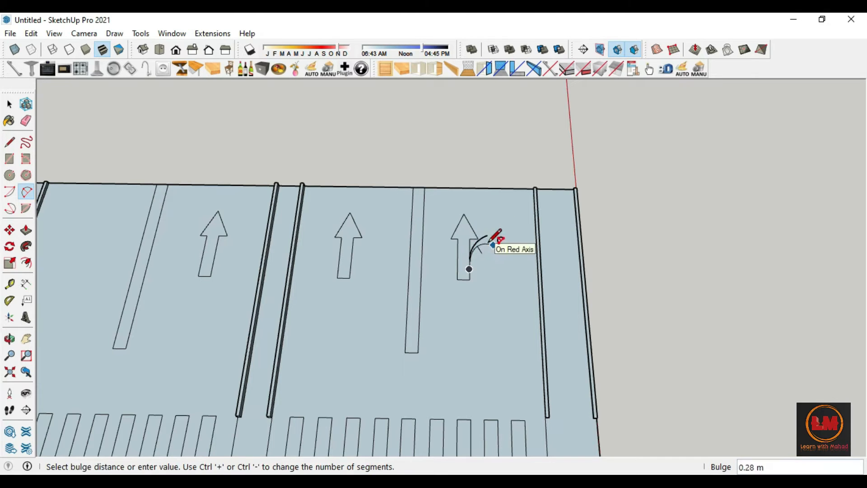
key(Escape)
Copy the arc about 0.28 m outward to form the other edge of the curved branch.
click(8, 105)
scroll(483, 250, up, 6)
click(468, 253)
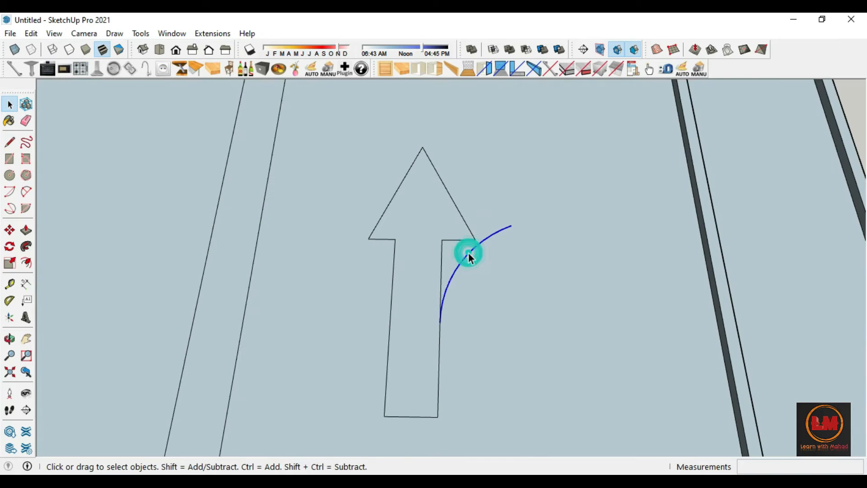
key(m)
key(ctrl)
click(440, 323)
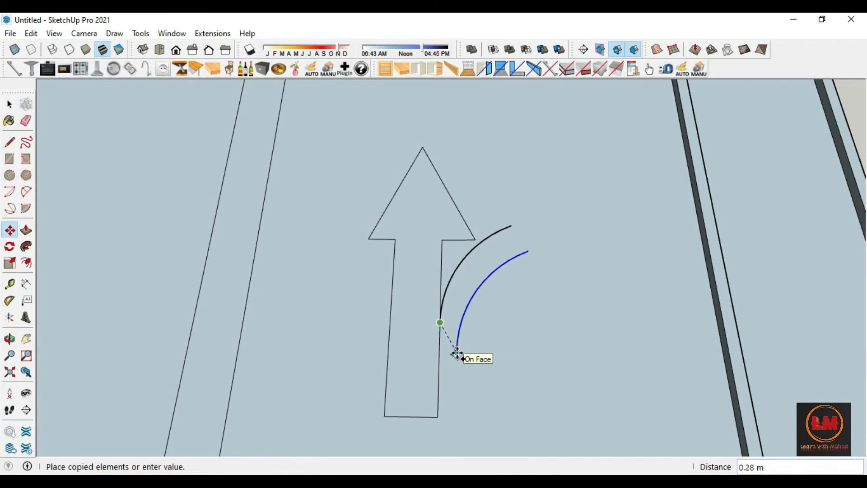
click(457, 352)
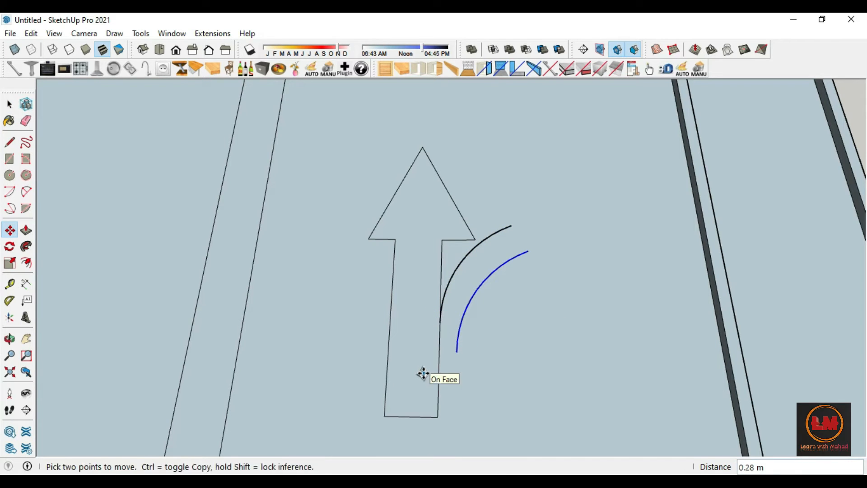
key(Escape)
Draw lines joining the copied arc to the shaft's base and a triangular arrowhead closing the two arc ends.
key(l)
click(456, 353)
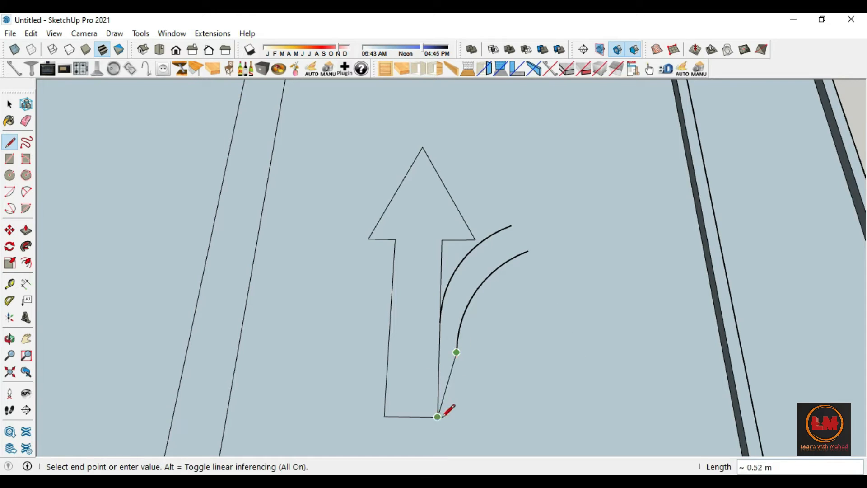
click(437, 416)
click(528, 251)
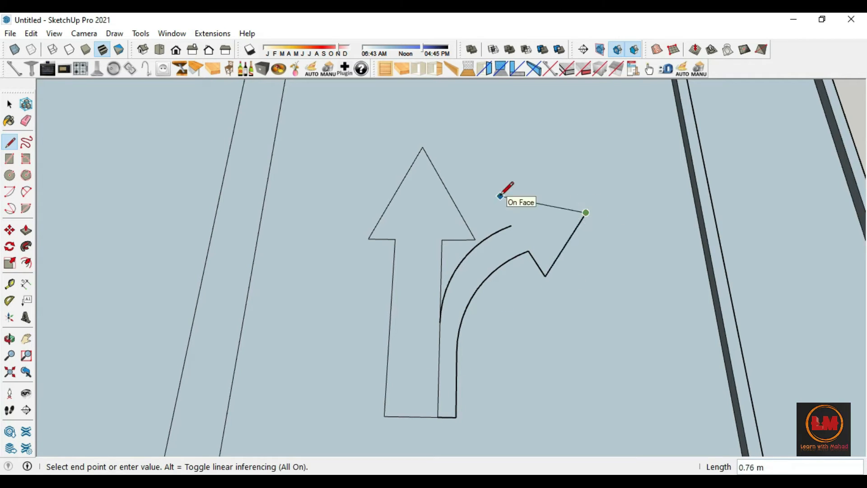
click(511, 225)
Erase the inner edges between the shaft and the curved branch to merge them into one arrow.
scroll(548, 261, down, 3)
key(e)
scroll(523, 325, down, 3)
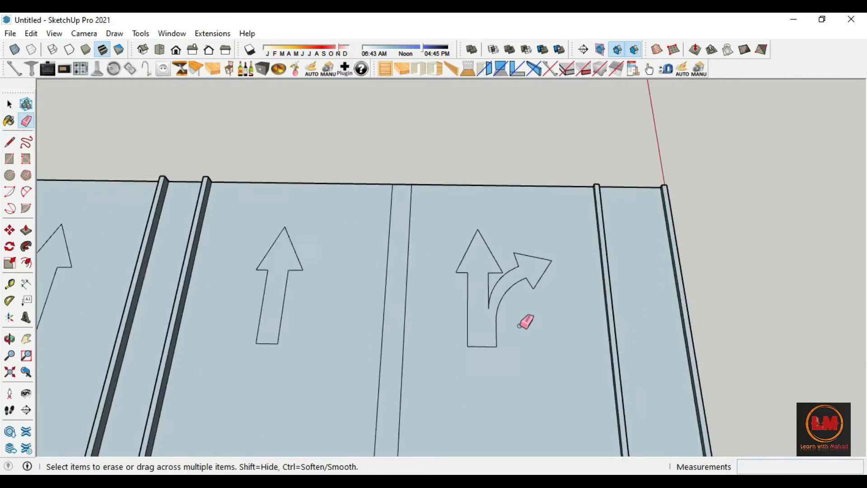
Copy the combined straight-and-right-turn arrow into the outer lane on the opposite side of the median.
key(space)
double_click(492, 311)
key(m)
scroll(565, 344, down, 3)
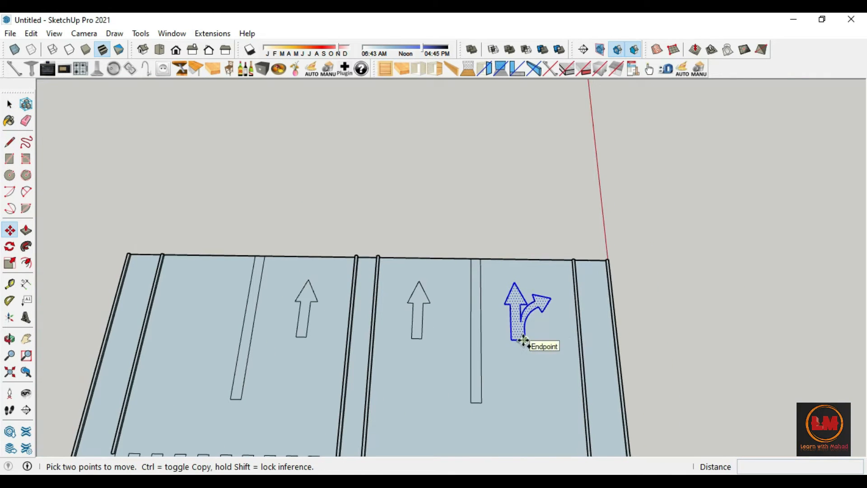
click(525, 340)
key(ctrl)
click(195, 324)
key(space)
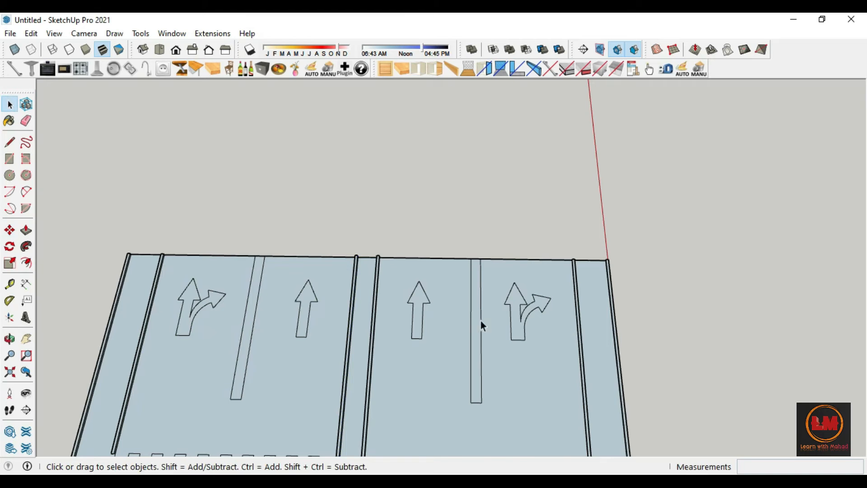
Move both arrows of the opposite carriageway off the road, beyond its near end.
scroll(481, 321, down, 1)
click(344, 200)
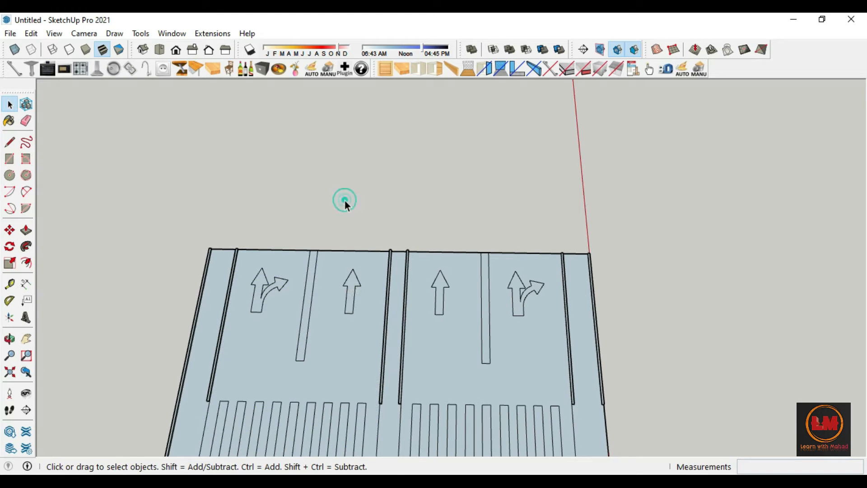
ctrl+double_click(261, 281)
key(m)
click(262, 311)
scroll(317, 260, down, 7)
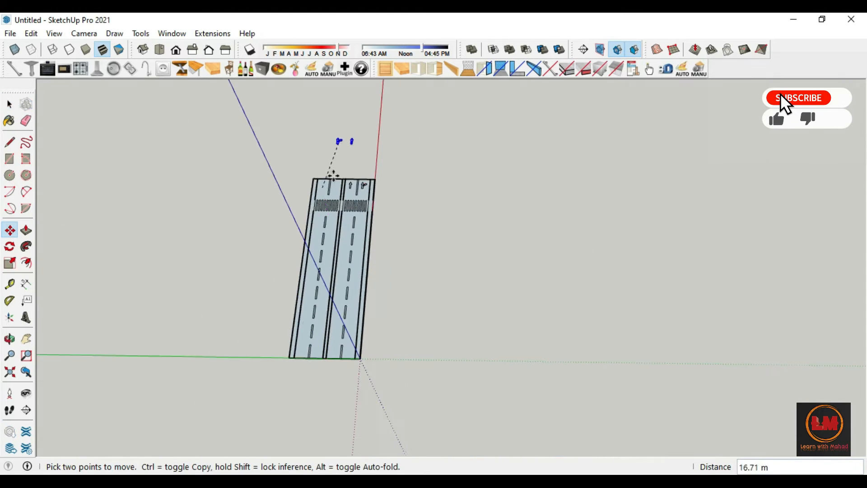
click(289, 424)
Rotate the two moved arrows 180 degrees on the ground plane.
scroll(271, 434, up, 5)
key(q)
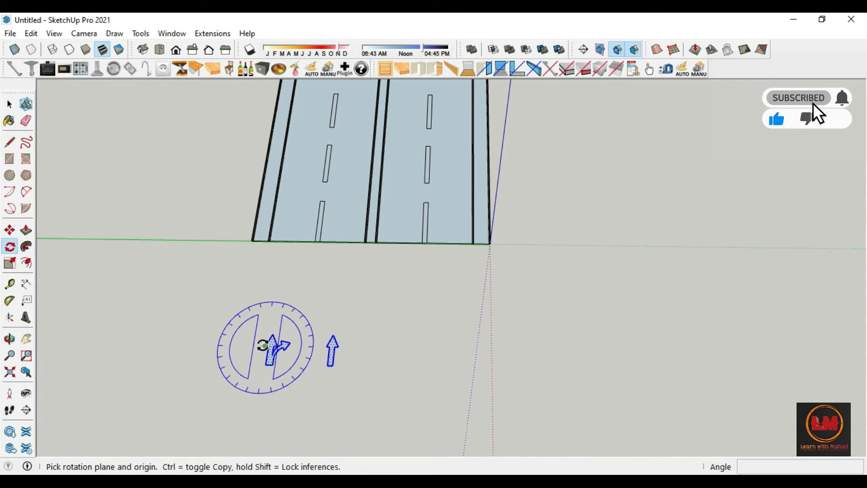
click(266, 348)
click(181, 346)
click(375, 351)
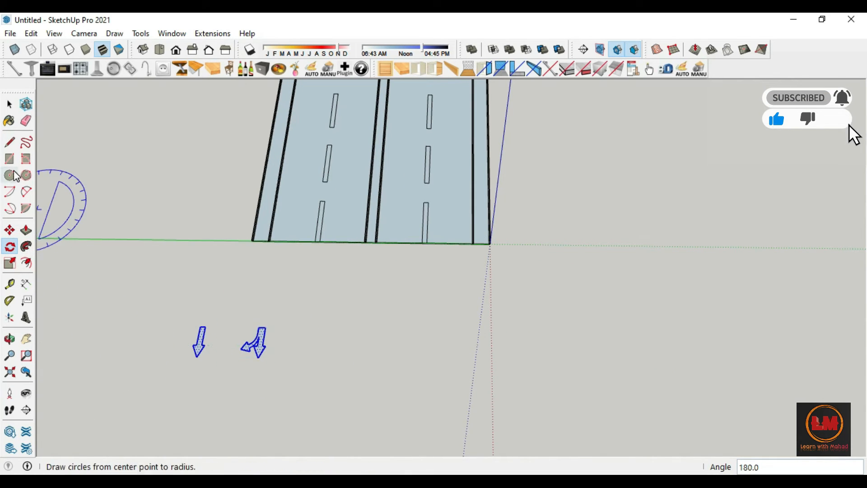
Move the rotated combined arrow into the opposite carriageway's outer lane at the near end of the road.
click(10, 104)
click(261, 338)
scroll(265, 342, up, 2)
scroll(253, 338, up, 1)
key(m)
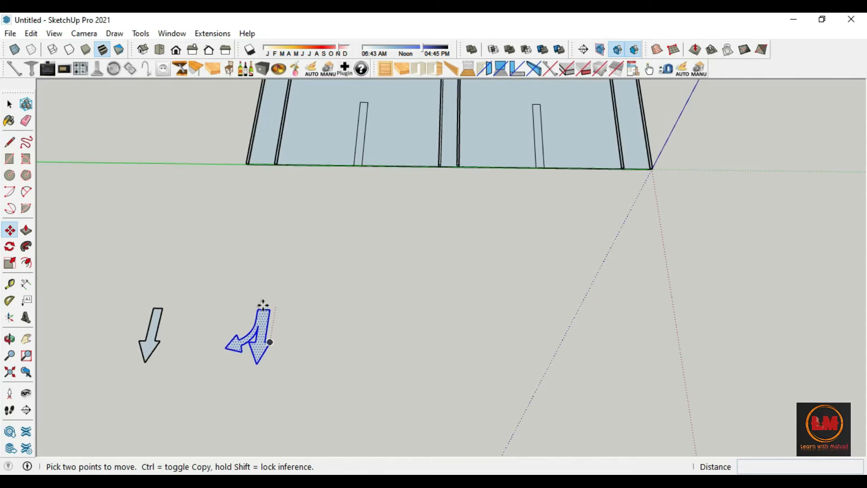
click(261, 309)
scroll(312, 307, down, 3)
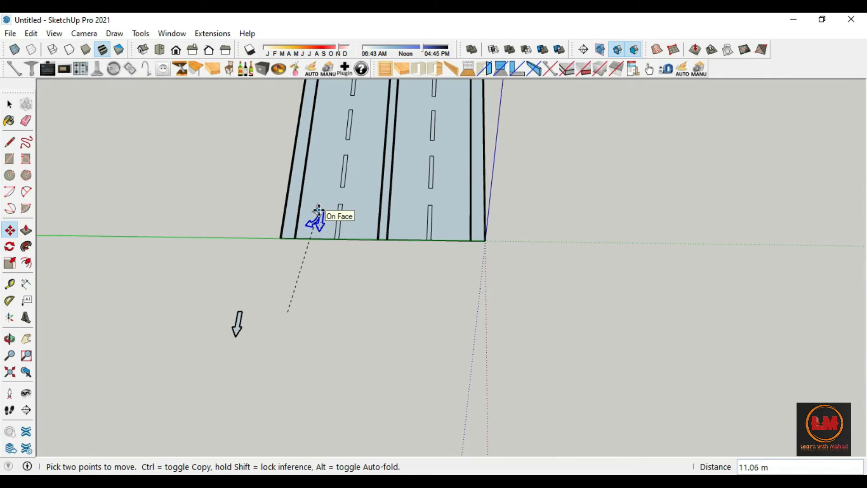
Move the rotated straight arrow into the opposite carriageway's inner lane at the near end.
click(10, 105)
click(150, 282)
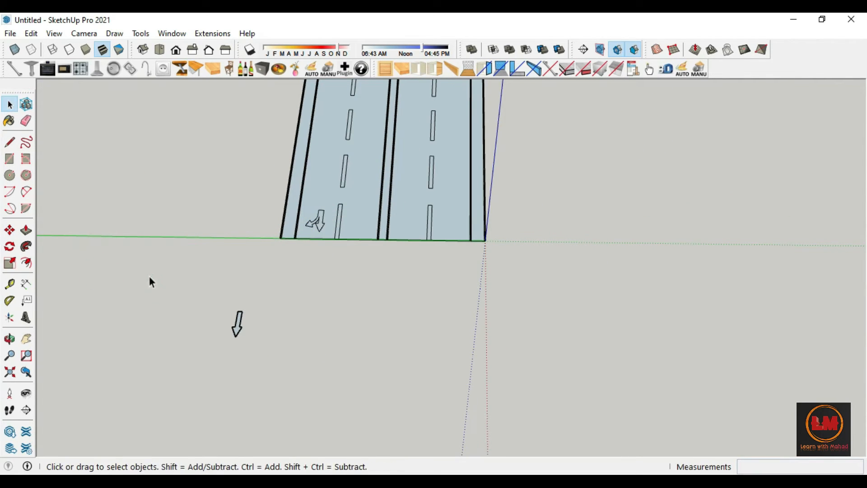
key(m)
click(243, 311)
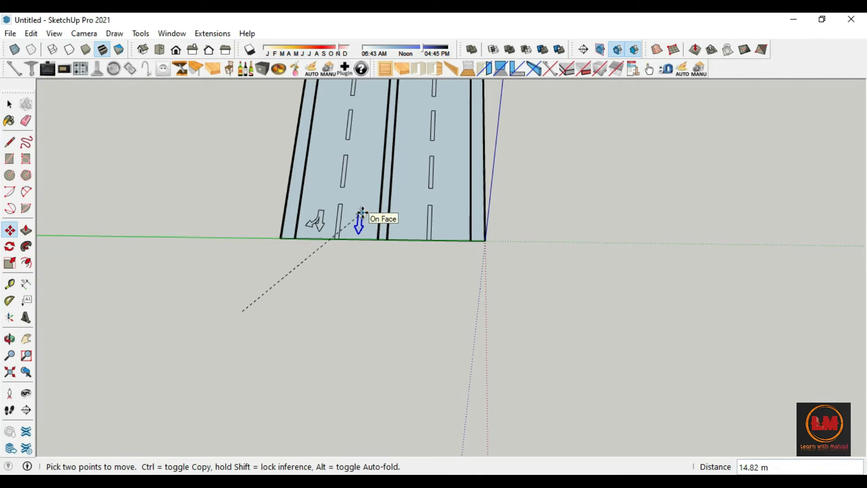
click(361, 213)
Paint both carriageway surfaces with the Asphalt New material from Asphalt and Concrete.
middle_drag(259, 324, 413, 390)
click(9, 121)
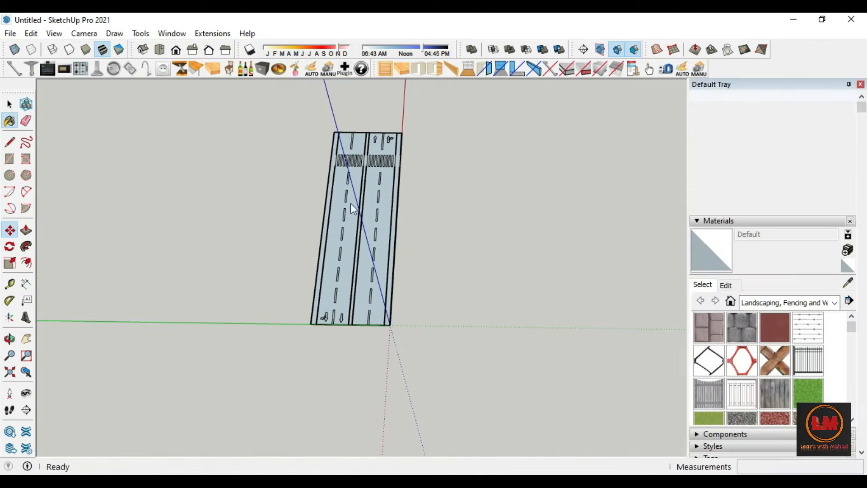
click(834, 302)
click(777, 315)
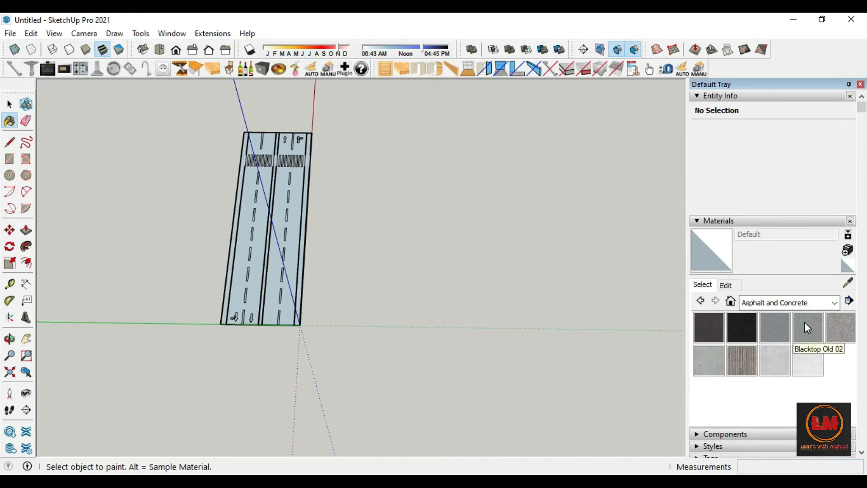
click(709, 328)
click(291, 253)
click(256, 275)
Slightly adjust the colour brightness of the Asphalt New material.
scroll(276, 286, up, 5)
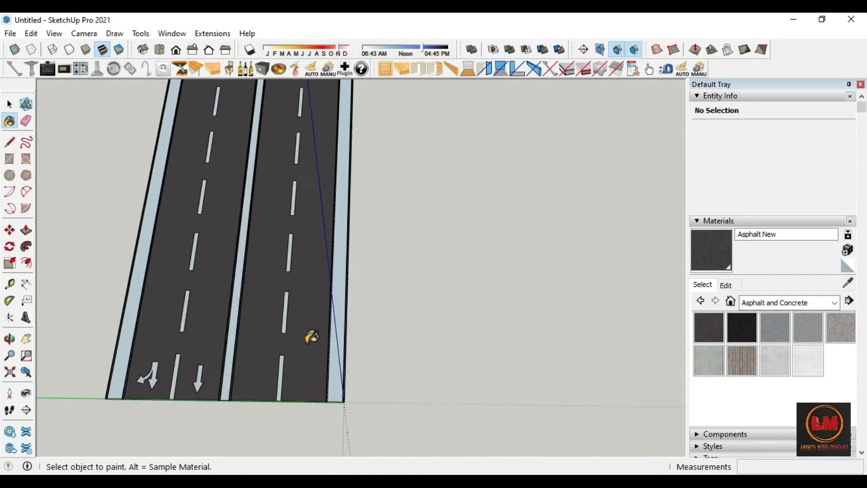
middle_drag(344, 409, 326, 381)
scroll(326, 384, down, 3)
click(727, 285)
drag(757, 363, 752, 360)
click(703, 285)
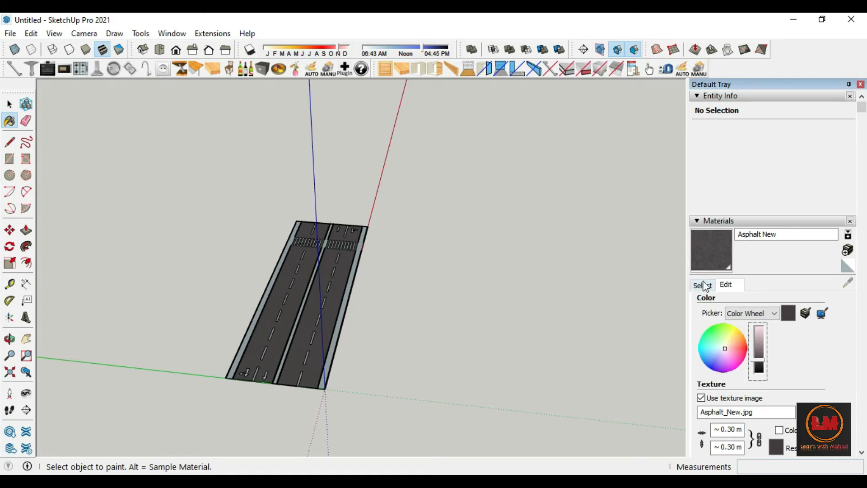
Choose Color F01 from the Colors collection and paint the opposite carriageway's far-end dash beyond the crosswalk.
click(808, 360)
click(835, 302)
click(768, 313)
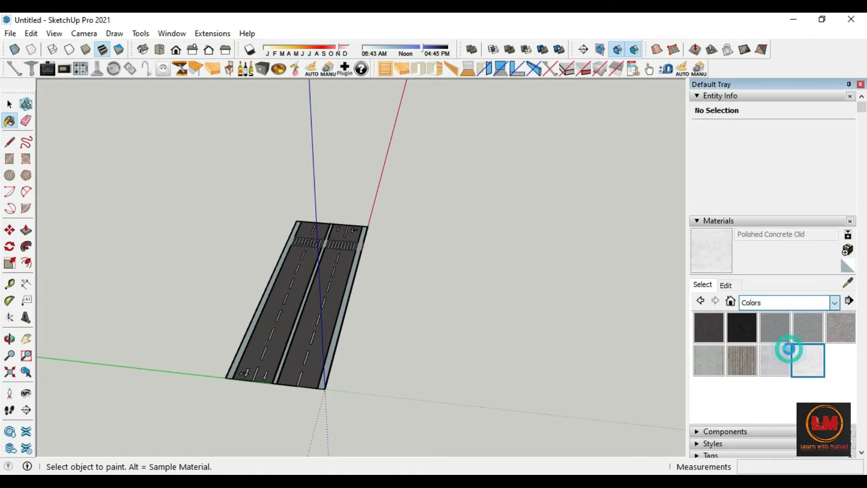
scroll(739, 402, down, 2)
scroll(739, 397, down, 3)
click(710, 353)
scroll(248, 310, up, 5)
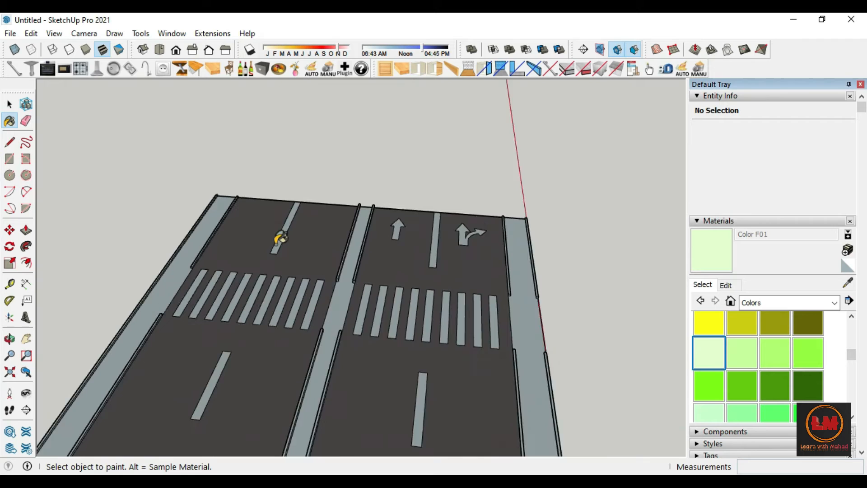
click(282, 237)
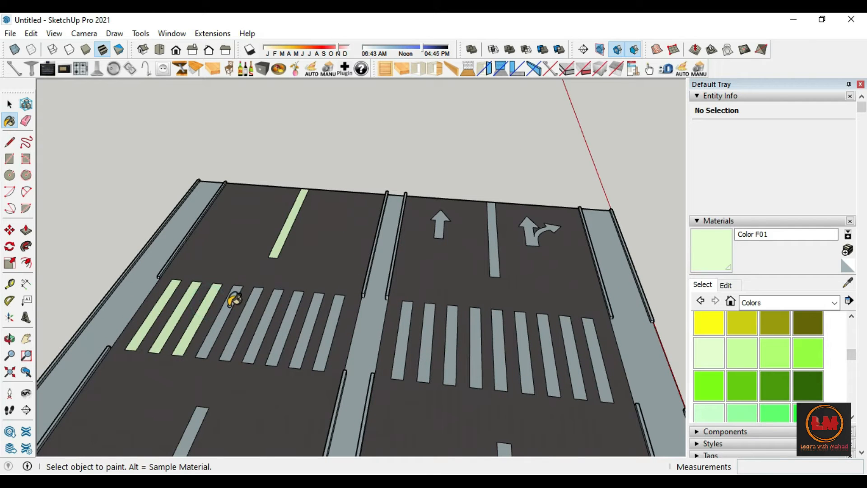
Paint all crosswalk stripes and the two far-end arrows with Color F01.
click(270, 320)
click(289, 327)
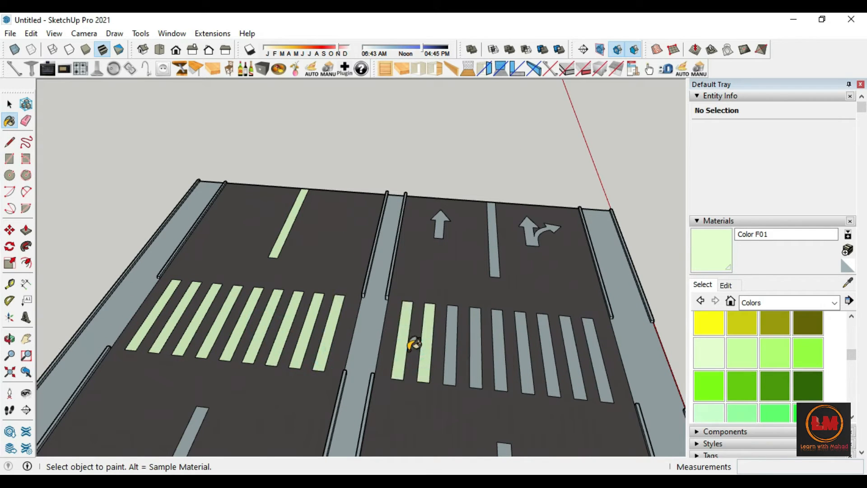
click(476, 344)
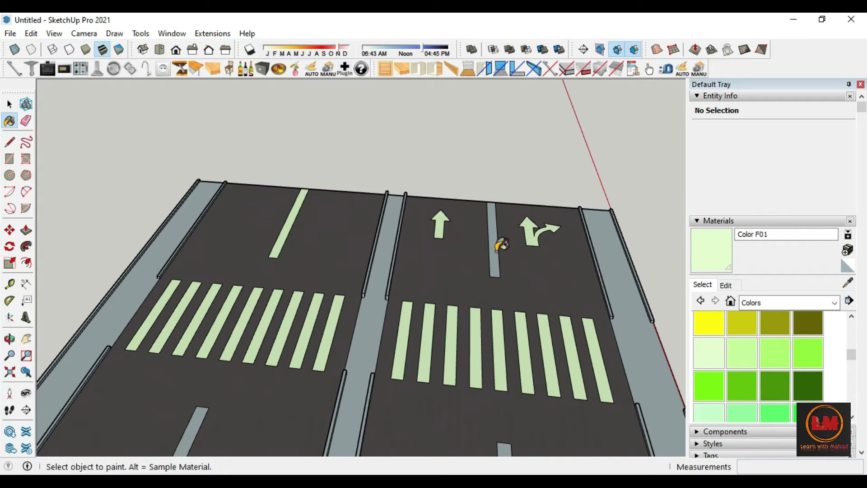
Paint the origin-side far-end dash and the lane dashes along both carriageways with Color F01.
click(497, 247)
scroll(452, 203, down, 3)
scroll(276, 255, up, 2)
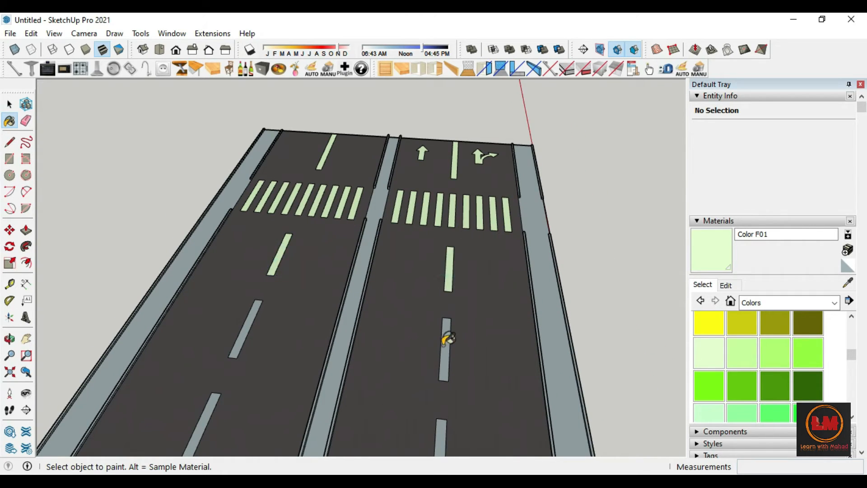
scroll(445, 240, down, 4)
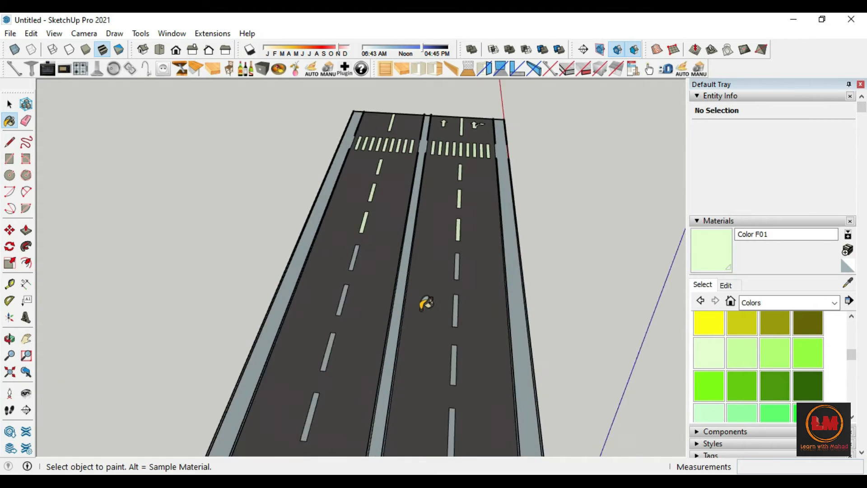
scroll(284, 193, up, 5)
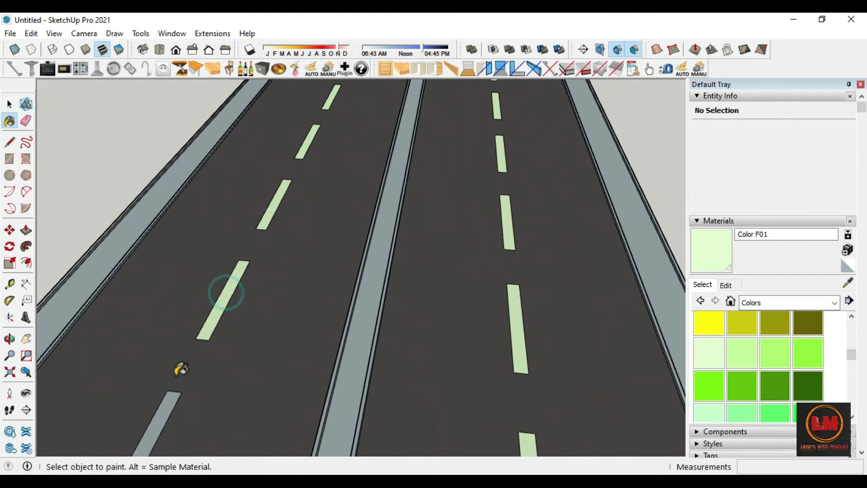
click(162, 409)
scroll(409, 152, down, 4)
scroll(384, 278, up, 4)
click(569, 289)
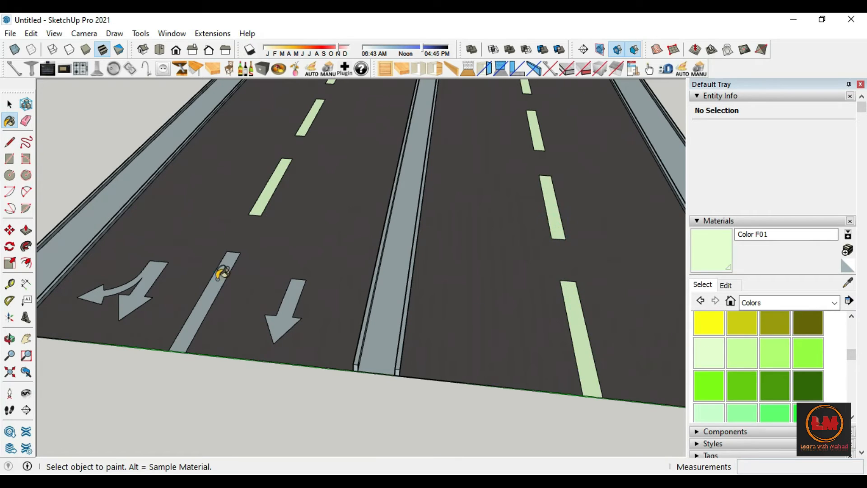
Paint the opposite carriageway's near-end dash and its two direction arrows with Color F01.
click(218, 275)
click(288, 317)
click(151, 273)
scroll(500, 368, down, 5)
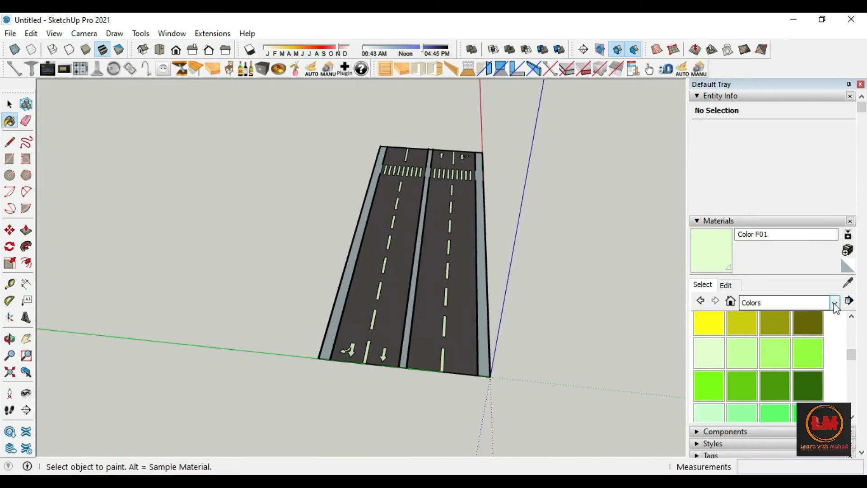
Choose Stone Masonry Multi from the Brick, Cladding and Siding collection and paint both side border strips with it.
click(834, 303)
click(812, 326)
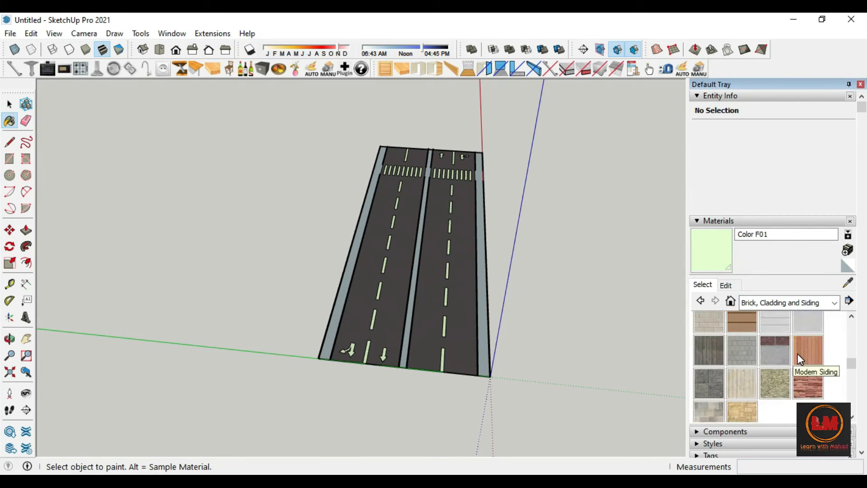
click(709, 410)
click(332, 328)
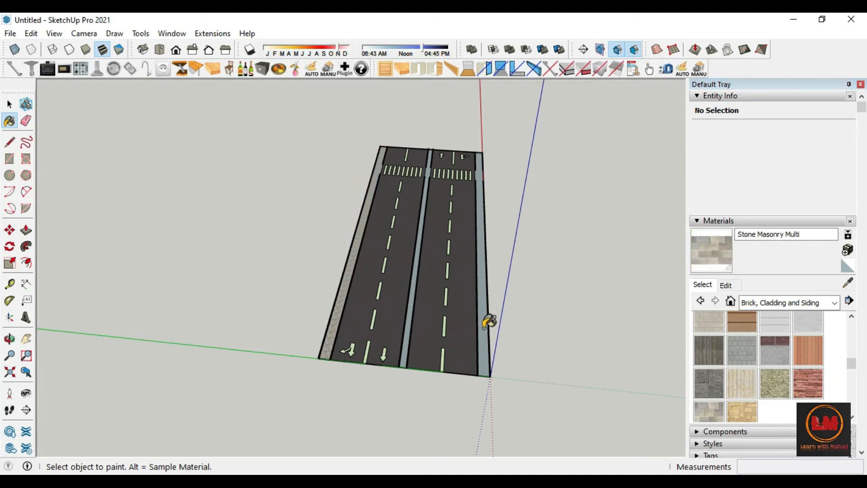
scroll(499, 335, up, 5)
Darken the color of the Stone Masonry Multi material.
click(727, 285)
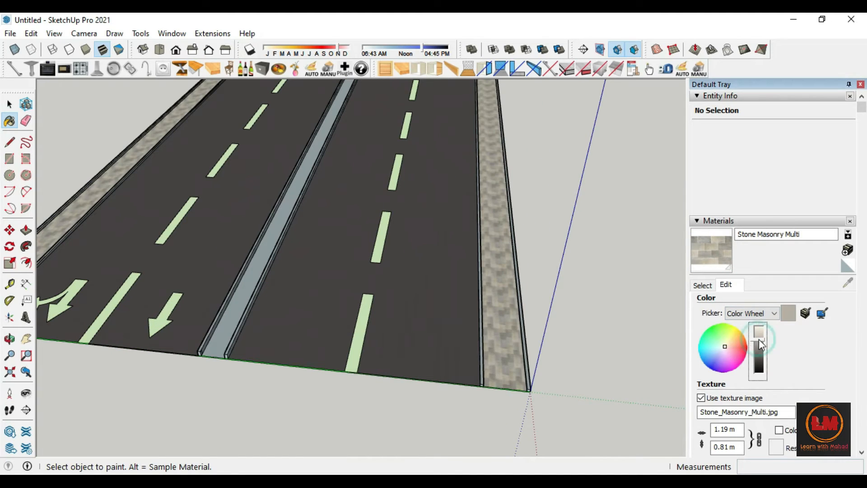
drag(759, 338, 759, 347)
click(702, 285)
scroll(354, 411, down, 5)
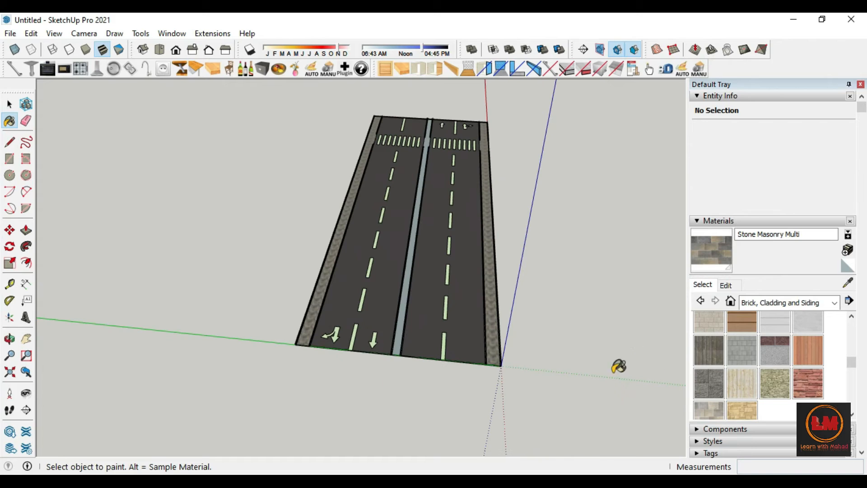
Draw two lines across the median at the curb ends to separate the crosswalk section from the planting strips.
scroll(420, 144, up, 6)
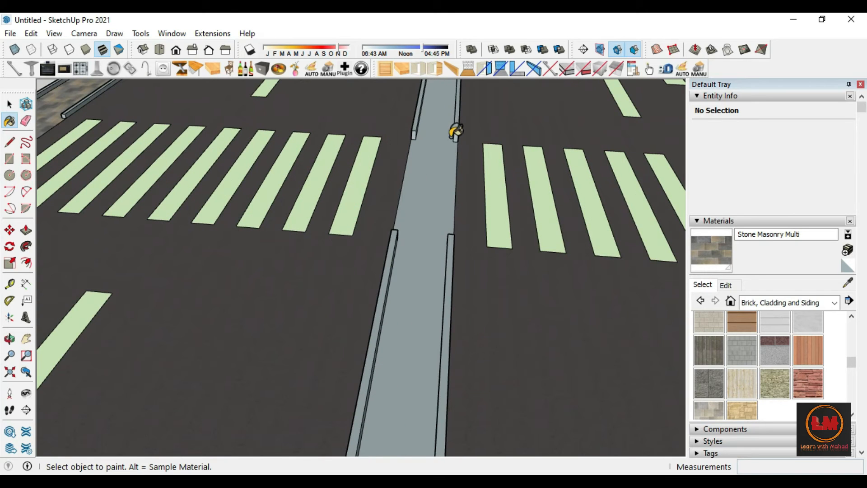
scroll(441, 153, up, 2)
click(9, 142)
click(405, 130)
click(460, 134)
click(367, 299)
middle_drag(442, 312, 500, 302)
click(501, 293)
Choose Vegetation Blur 03 from the Landscaping, Fencing and Vegetation collection and paint both median planting strips.
scroll(361, 305, down, 5)
click(834, 303)
click(811, 382)
scroll(790, 393, down, 1)
click(741, 323)
click(400, 375)
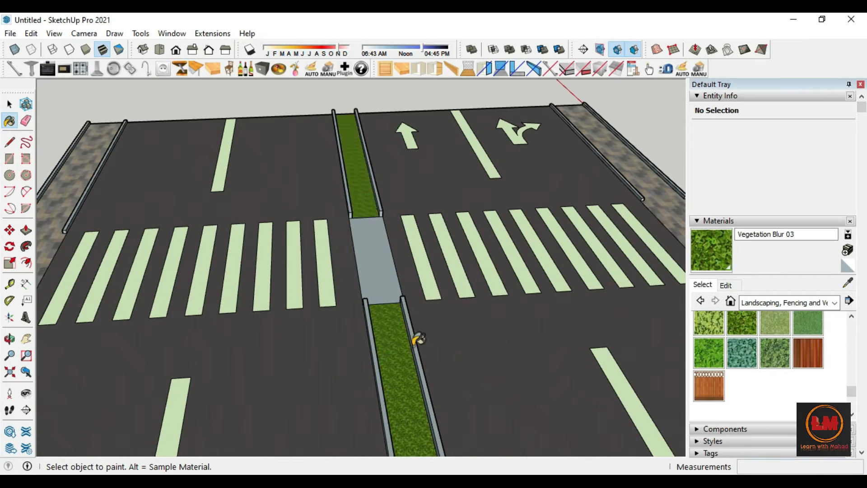
Set the texture width of Vegetation Blur 03 to 1 m.
click(727, 285)
click(721, 427)
text(1)
key(Return)
click(703, 284)
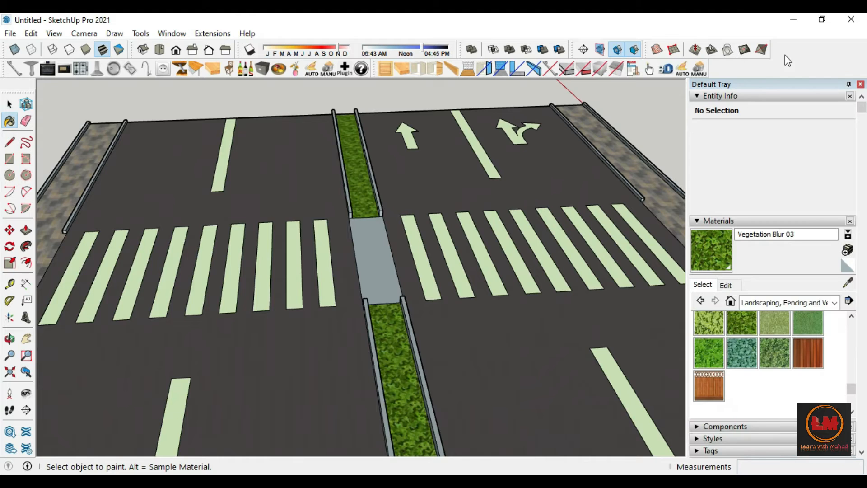
Sample Stone Masonry Multi from the side border and paint the median's crosswalk section with it.
scroll(551, 229, down, 6)
scroll(420, 155, up, 5)
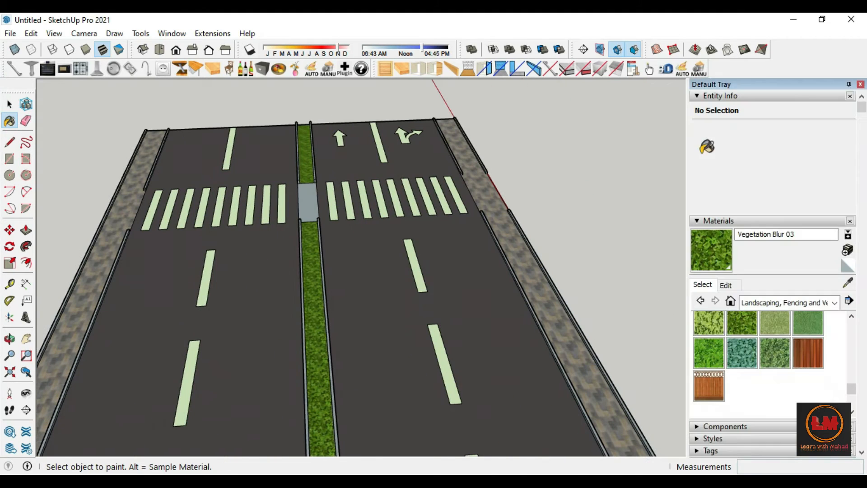
alt+click(564, 329)
scroll(254, 166, down, 5)
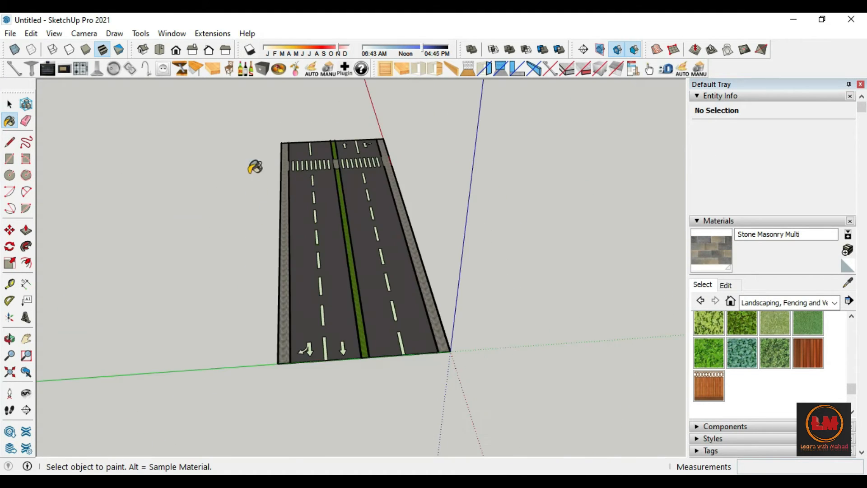
Place guides 0.2 m inside the carriageway with the near-end arrows, along its side border curb and median curb.
scroll(271, 337, up, 8)
key(t)
click(218, 318)
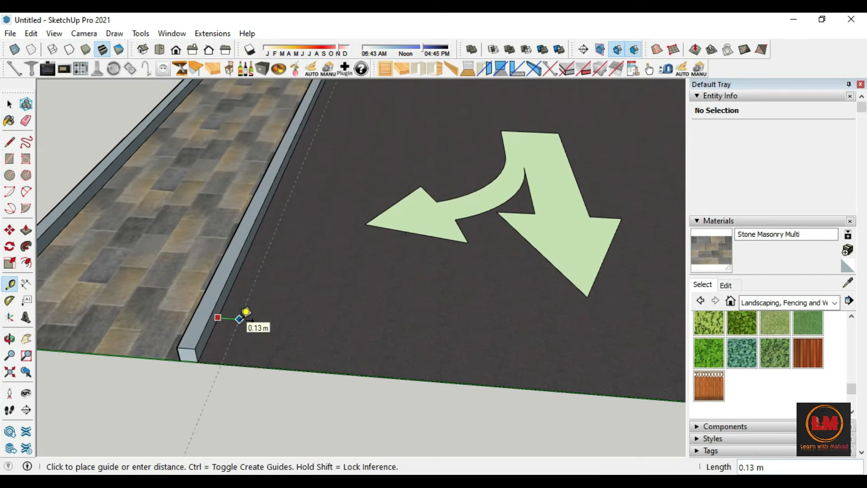
key(Return)
scroll(165, 332, down, 4)
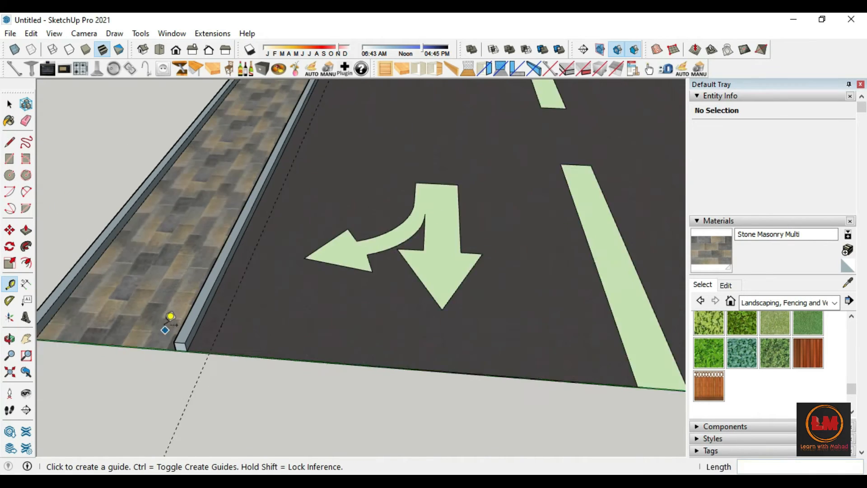
scroll(534, 331, up, 5)
click(544, 331)
text(.2)
key(Return)
scroll(213, 300, down, 4)
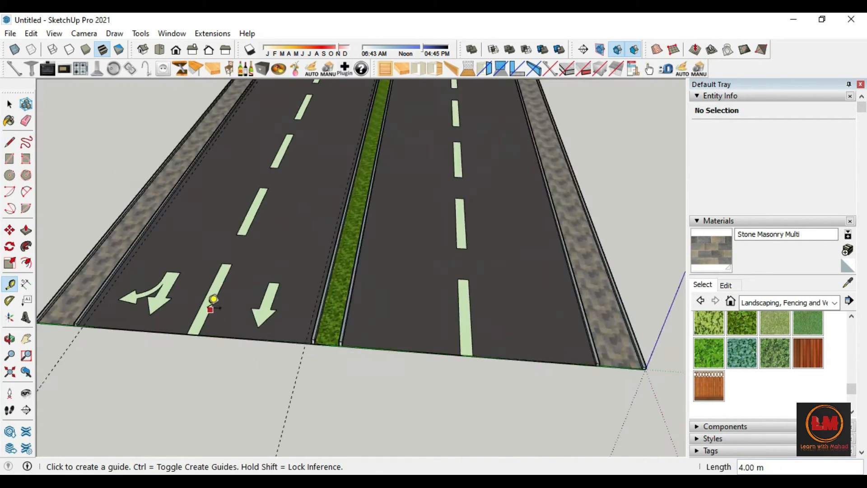
Place guides 0.2 m inside the origin-side carriageway, along its median curb and side border curb.
scroll(243, 310, up, 5)
click(228, 311)
key(Return)
scroll(190, 335, down, 4)
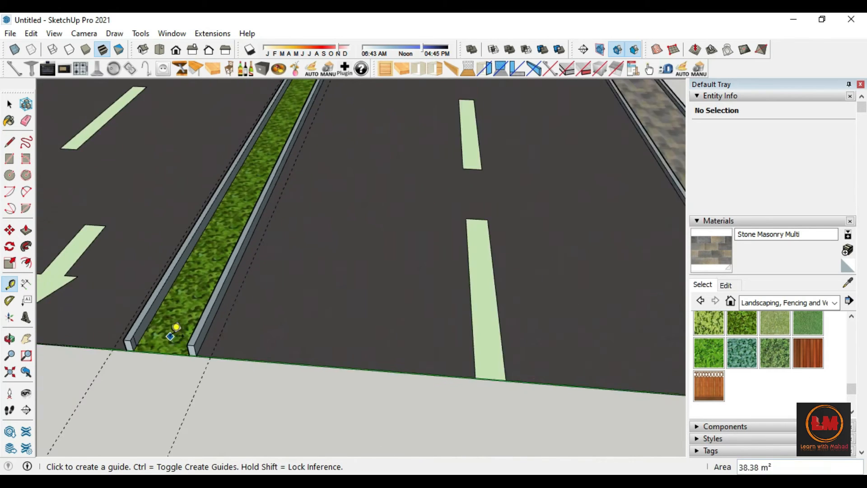
scroll(553, 367, up, 5)
click(550, 354)
text(.2)
key(Return)
Draw a 60 m line along the guide beside the origin-side border, from the road's near end to its far end.
key(l)
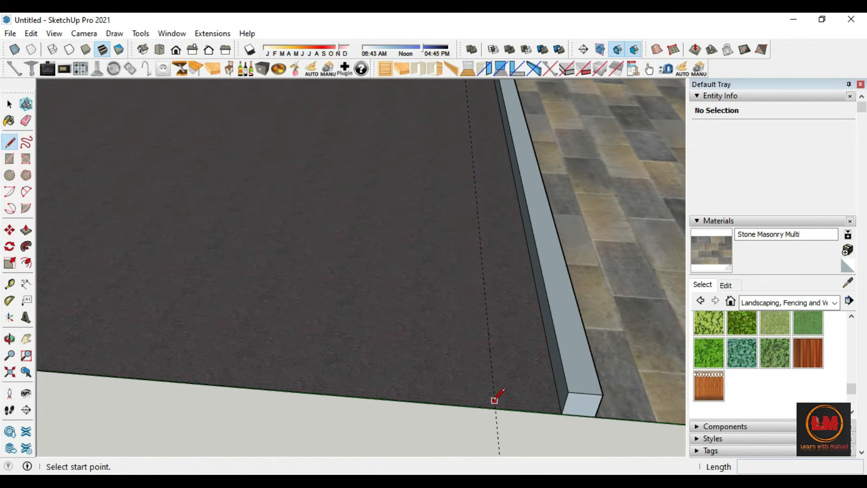
click(495, 407)
scroll(479, 411, down, 5)
scroll(451, 153, up, 3)
scroll(449, 157, up, 4)
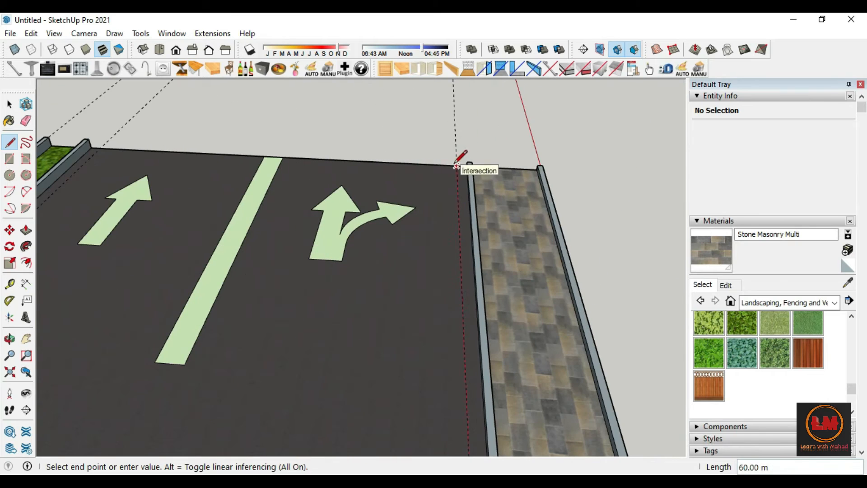
click(456, 165)
Draw full-length lines along the two guides on either side of the median.
scroll(475, 109, down, 8)
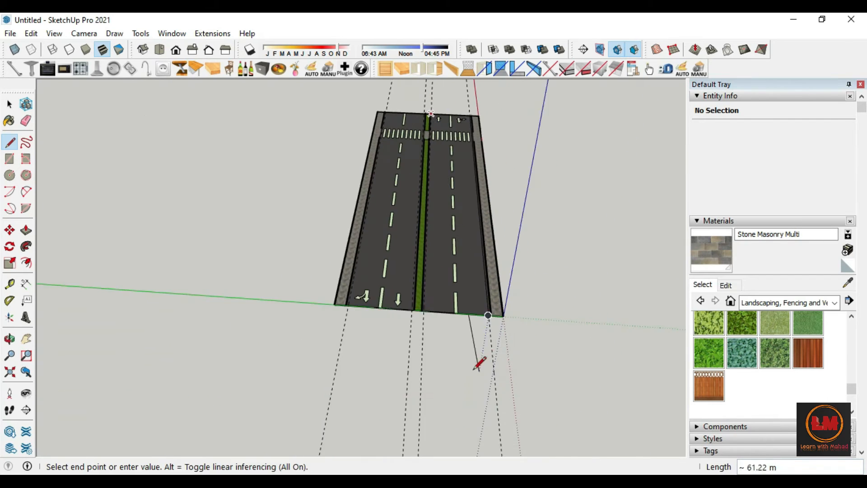
scroll(434, 327, up, 5)
click(407, 266)
click(356, 281)
scroll(520, 371, down, 6)
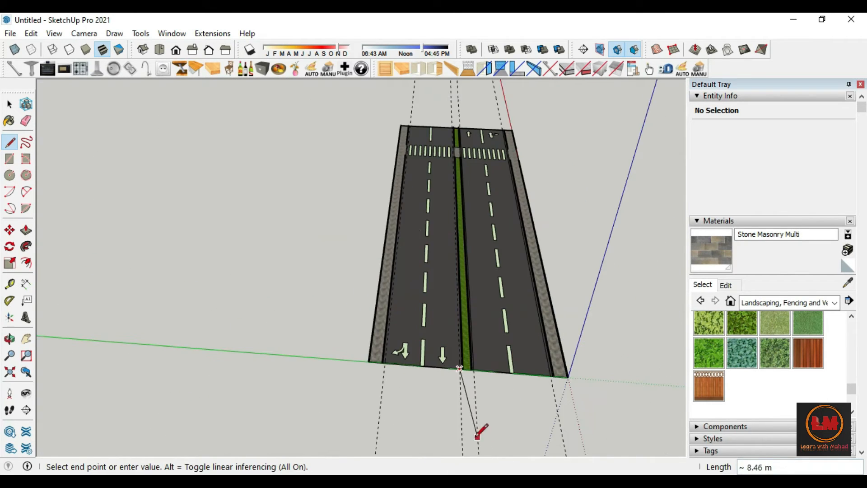
scroll(454, 129, up, 5)
click(447, 134)
Draw a 60 m line along the guide beside the border opposite the origin.
scroll(194, 129, down, 2)
click(188, 120)
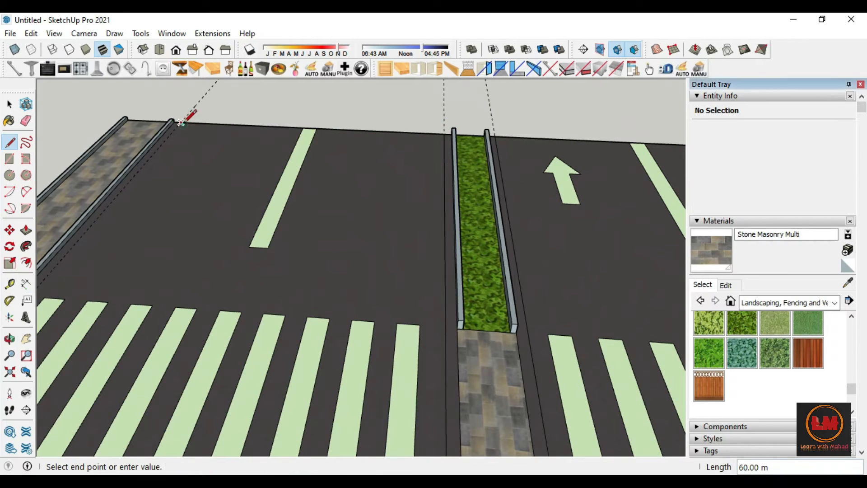
scroll(310, 117, down, 8)
scroll(344, 329, up, 5)
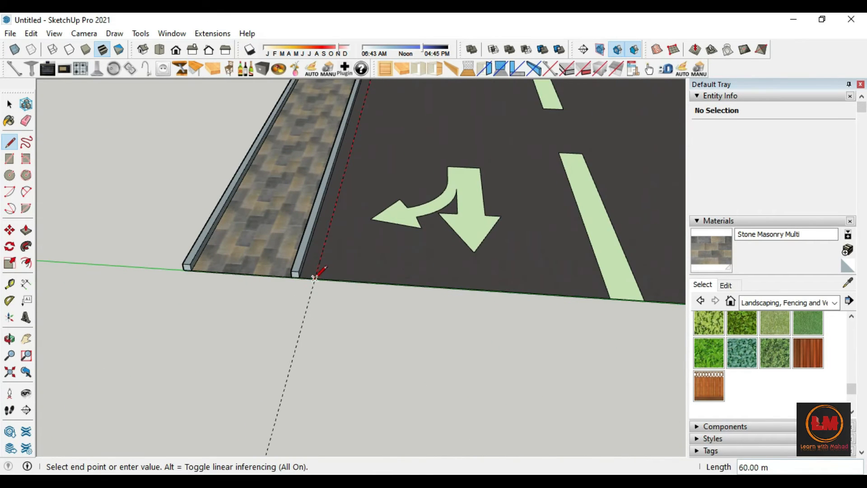
click(315, 277)
Choose Color D05 from the Colors collection and paint the edge strip beside the border opposite the origin.
scroll(294, 278, down, 2)
click(836, 307)
click(793, 345)
scroll(790, 348, down, 3)
click(709, 330)
click(312, 259)
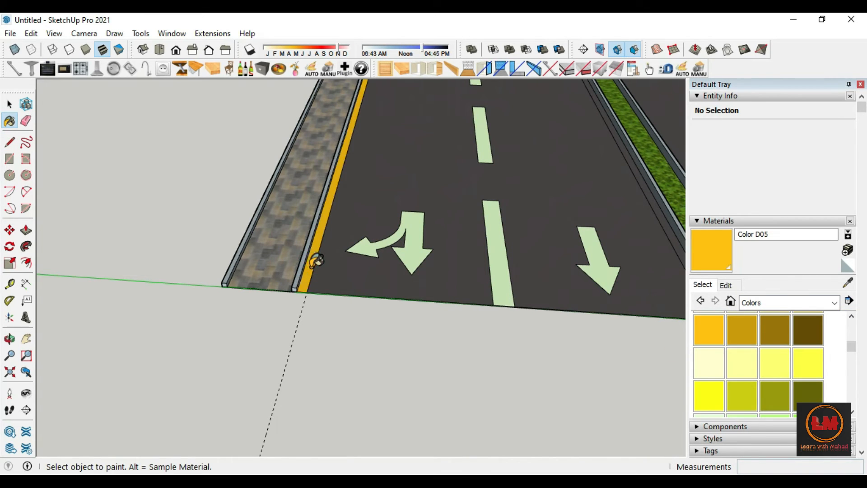
Darken Color D05 to a deeper amber.
scroll(362, 275, down, 4)
scroll(440, 294, up, 4)
scroll(440, 293, down, 3)
click(726, 285)
drag(758, 331, 758, 343)
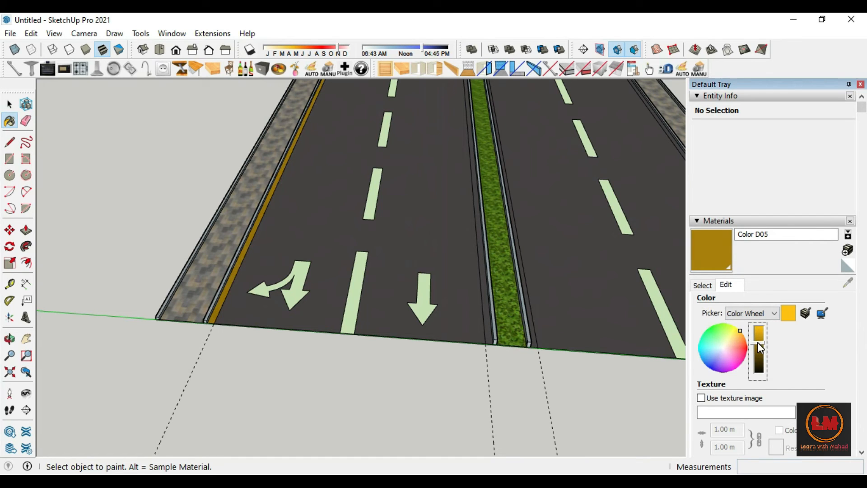
click(703, 286)
Close the tray and paint the two median edge strips and the origin-side edge strip with Color D05.
click(861, 84)
scroll(465, 339, down, 2)
scroll(548, 326, up, 4)
click(548, 331)
scroll(501, 369, down, 2)
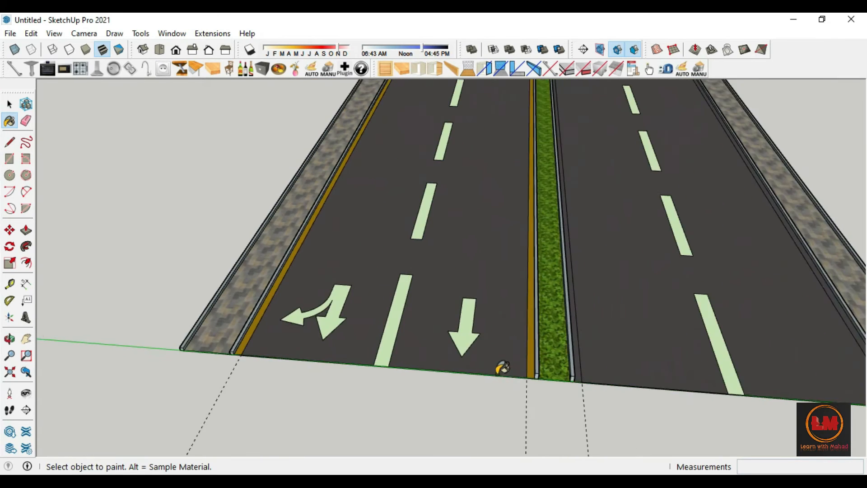
scroll(586, 364, up, 2)
click(583, 360)
scroll(301, 323, down, 4)
scroll(620, 337, up, 2)
scroll(503, 374, down, 5)
mouse_move(504, 373)
middle_down()
mouse_move(626, 364)
mouse_move(507, 359)
mouse_move(563, 402)
middle_up()
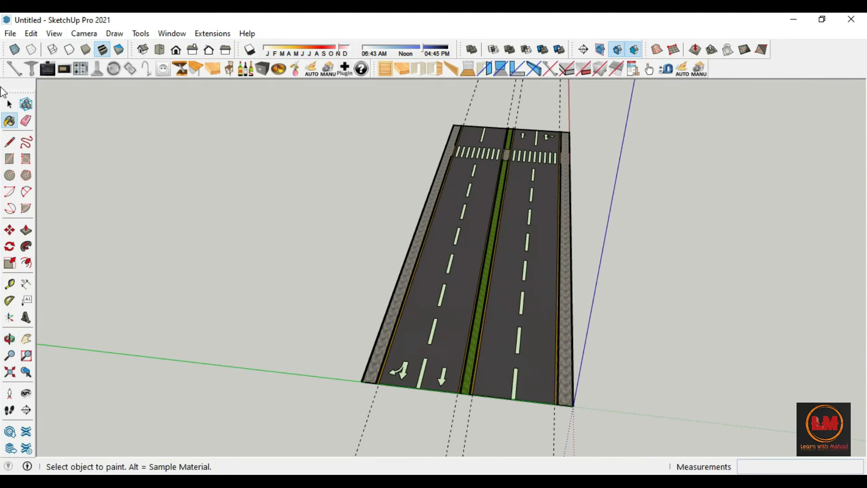
Erase the guide lines around the road.
key(e)
scroll(452, 204, down, 3)
middle_drag(434, 236, 577, 344)
Select the entire road and make it a group.
click(10, 104)
drag(362, 149, 552, 388)
right_click(431, 254)
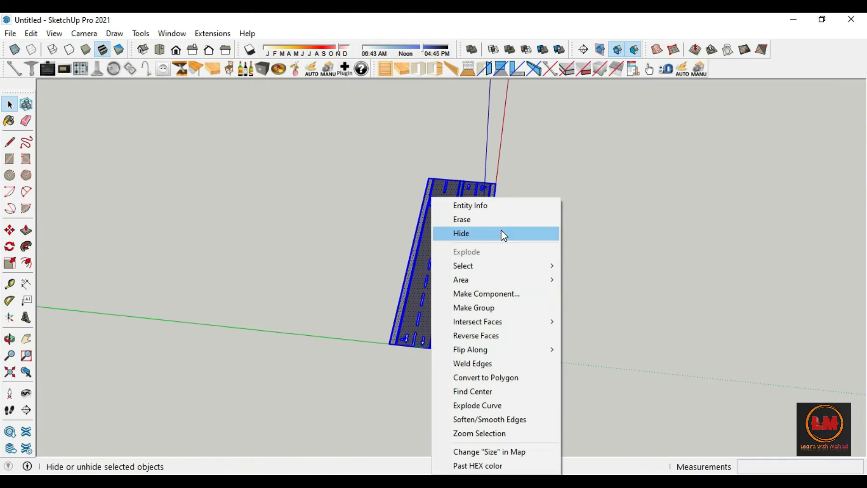
click(502, 311)
click(516, 337)
Copy the road group from its origin corner to a spot beyond the road's far end.
key(m)
scroll(468, 316, up, 6)
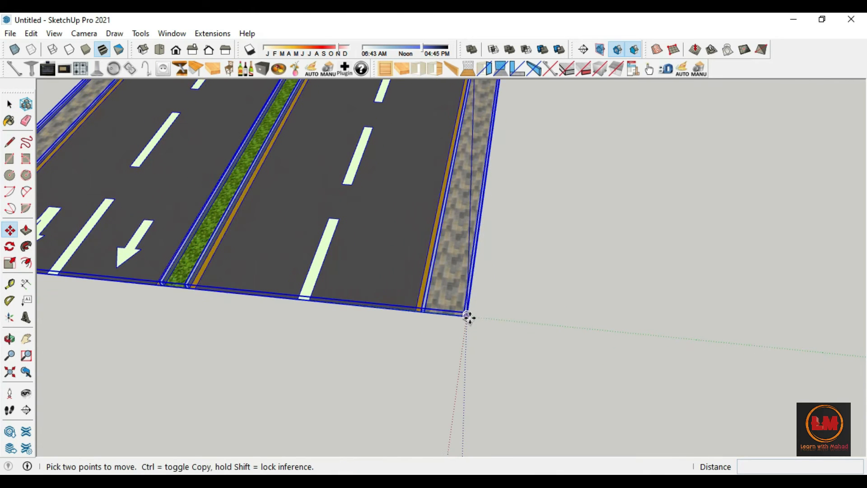
click(467, 319)
key(ctrl)
scroll(465, 316, down, 6)
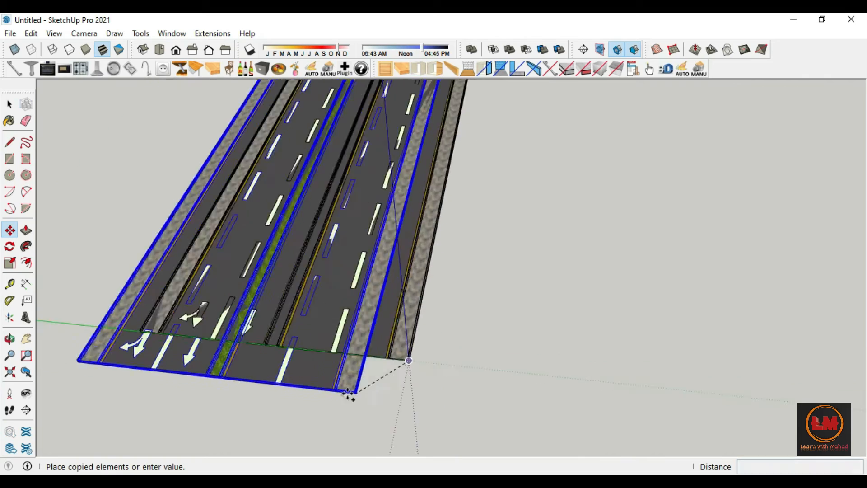
scroll(407, 182, up, 3)
click(431, 193)
Move the copied road so its near outer corner meets the first road's far corner on the red axis.
middle_drag(432, 194, 333, 184)
scroll(443, 177, up, 8)
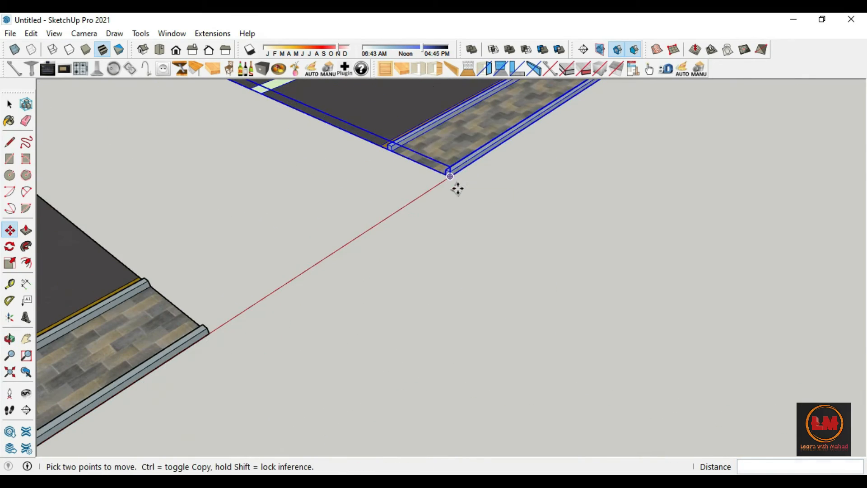
click(450, 179)
click(209, 333)
Rotate the copied road 90 degrees so it is perpendicular to the first road.
scroll(210, 333, down, 10)
key(q)
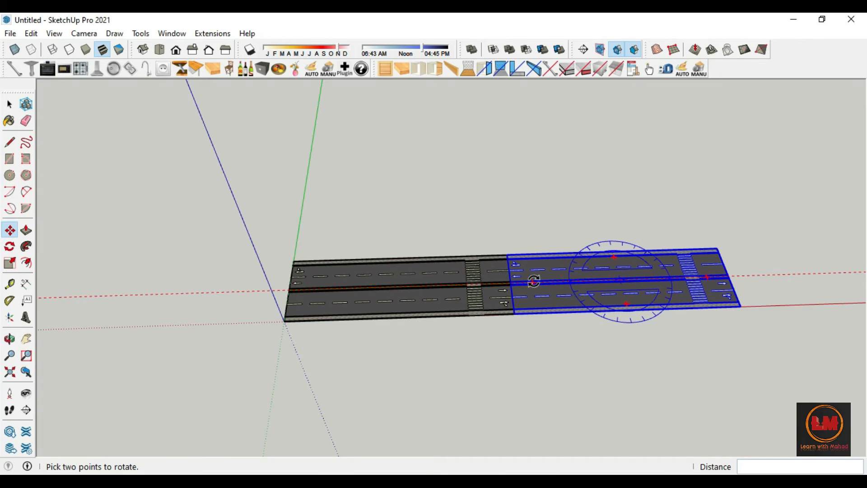
click(534, 282)
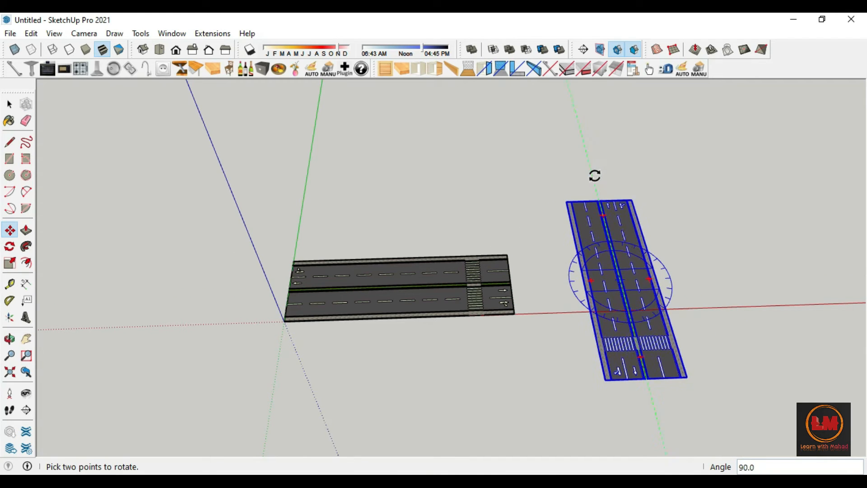
click(595, 176)
Move the rotated road to the far side of the junction and join its near corner to the first road's far corner.
key(m)
click(622, 350)
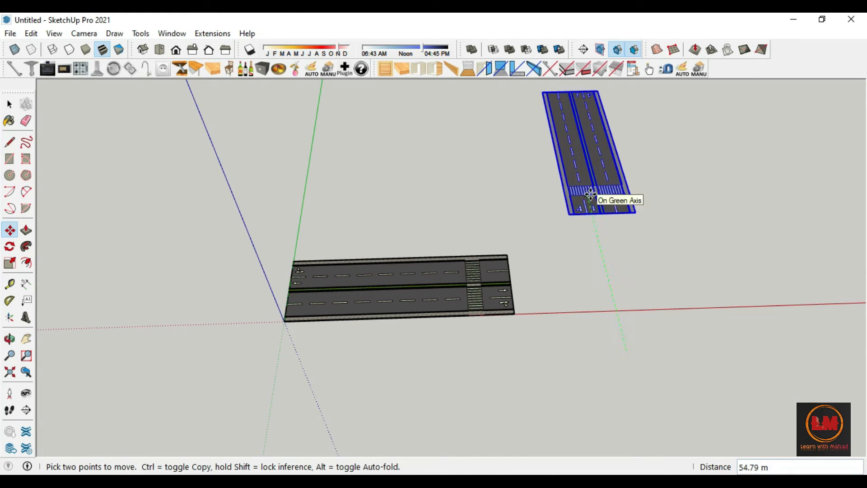
click(529, 185)
middle_drag(553, 307, 434, 247)
scroll(513, 232, up, 12)
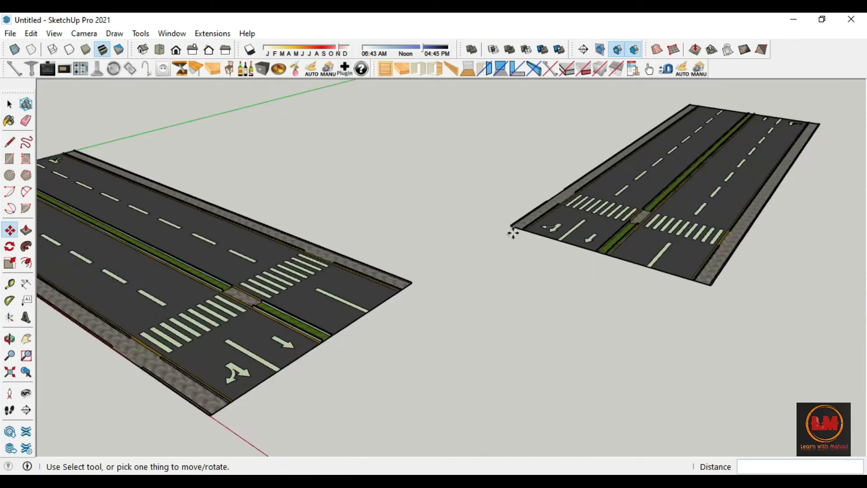
click(520, 200)
scroll(581, 251, down, 5)
scroll(548, 254, up, 8)
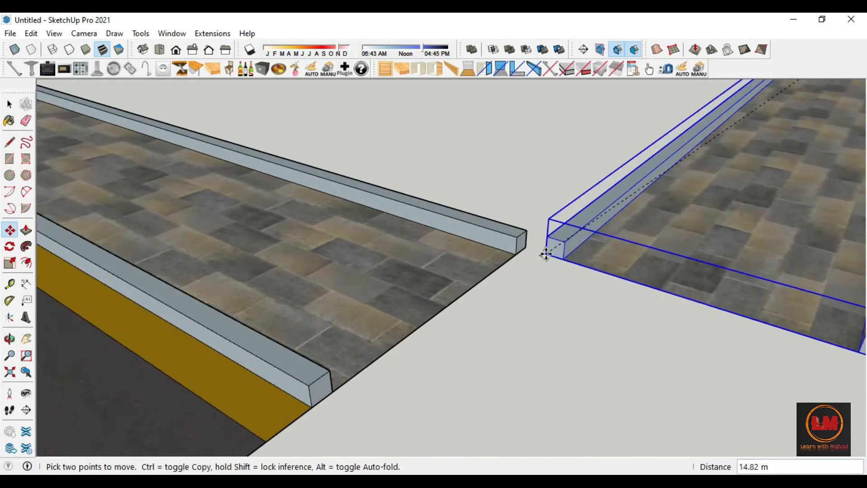
scroll(535, 212, down, 8)
click(536, 216)
scroll(494, 169, down, 3)
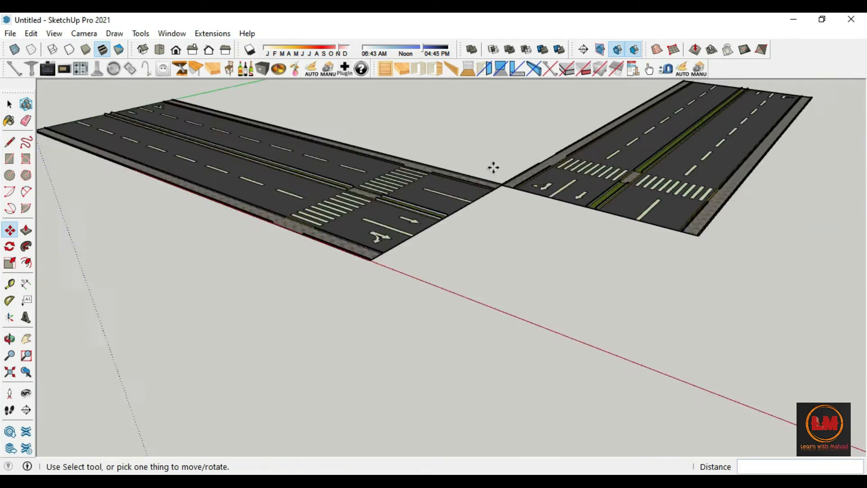
Copy the perpendicular road about 80 m to the opposite side of the first road's far end.
middle_drag(494, 168, 500, 365)
scroll(503, 364, down, 5)
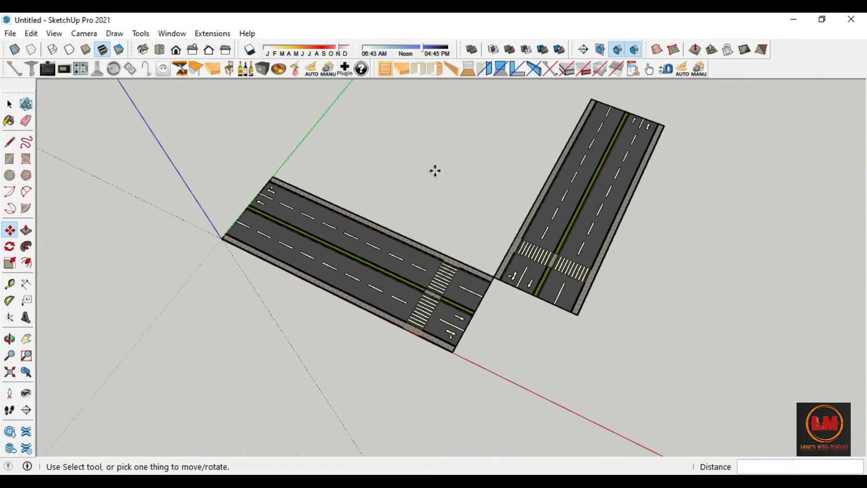
scroll(435, 171, down, 3)
key(ctrl)
click(523, 177)
click(417, 364)
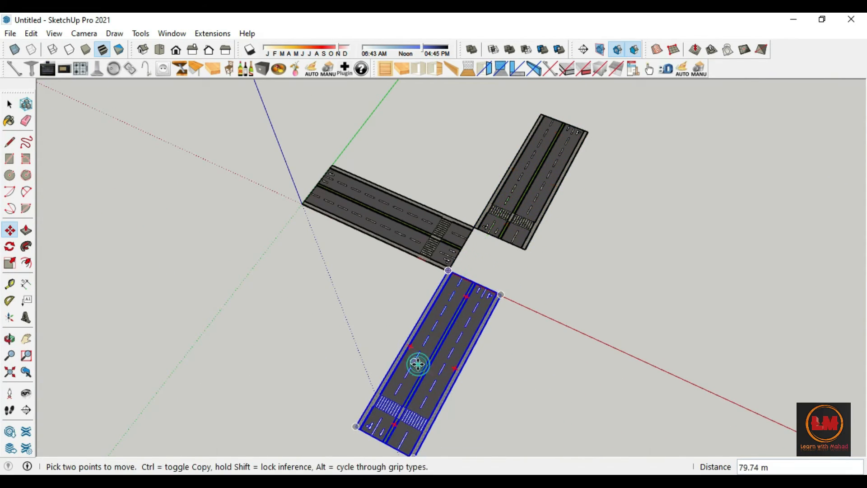
Copy the first road across the junction along the red axis to form the fourth arm.
click(376, 211)
click(579, 291)
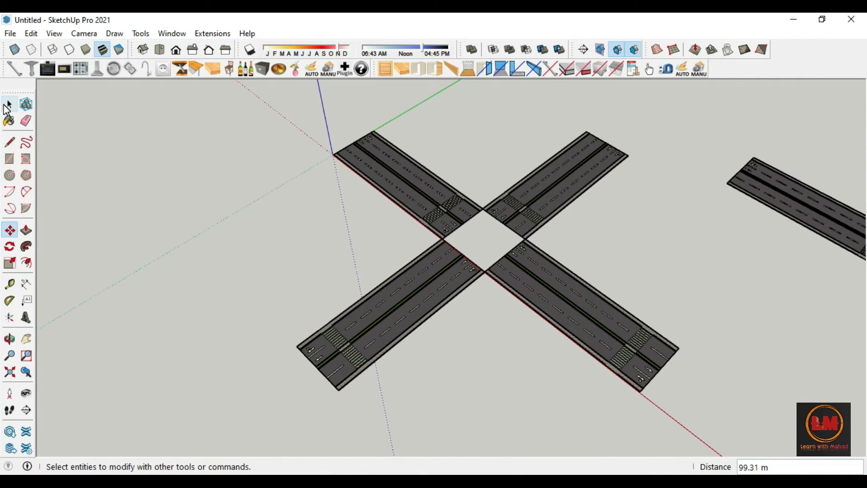
Select the four roads around the junction and explode them into loose geometry.
click(9, 105)
mouse_move(234, 83)
mouse_down()
mouse_move(593, 341)
mouse_move(709, 445)
mouse_up()
right_click(568, 316)
click(605, 127)
click(489, 221)
Draw a two-point arc bulging into the junction between the outer curb ends at the first sidewalk corner.
scroll(489, 221, up, 10)
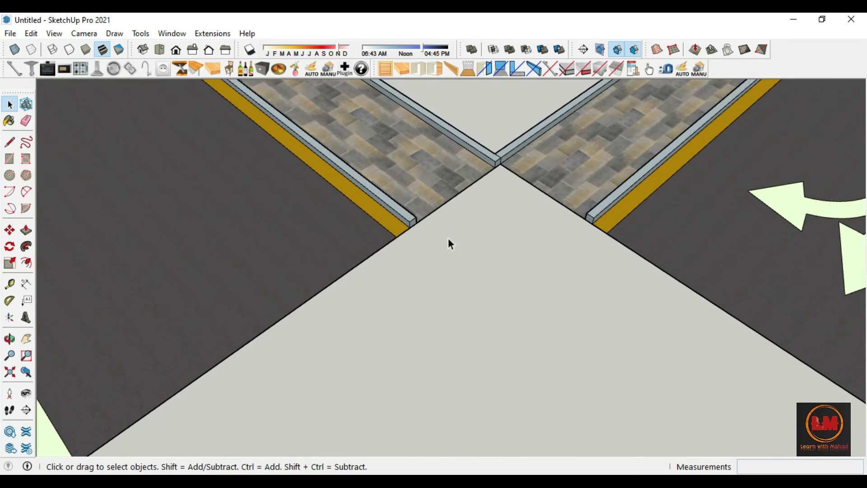
scroll(448, 238, down, 2)
key(p)
key(a)
click(451, 295)
click(584, 292)
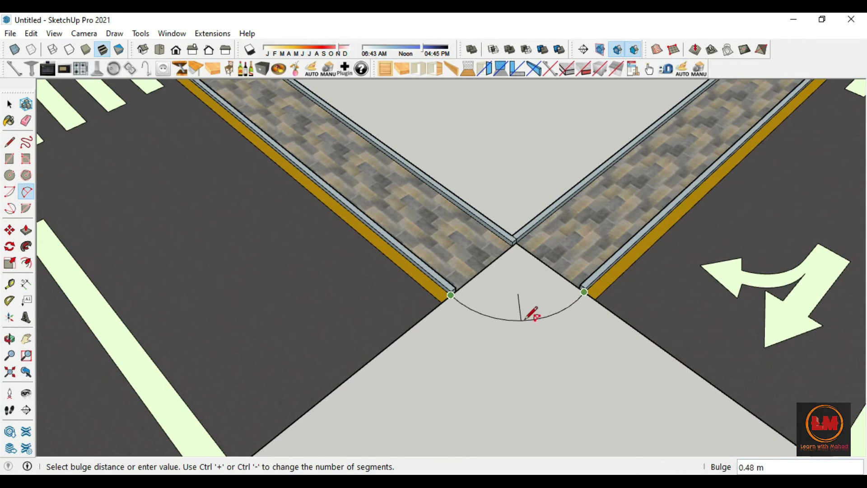
middle_drag(519, 314, 547, 235)
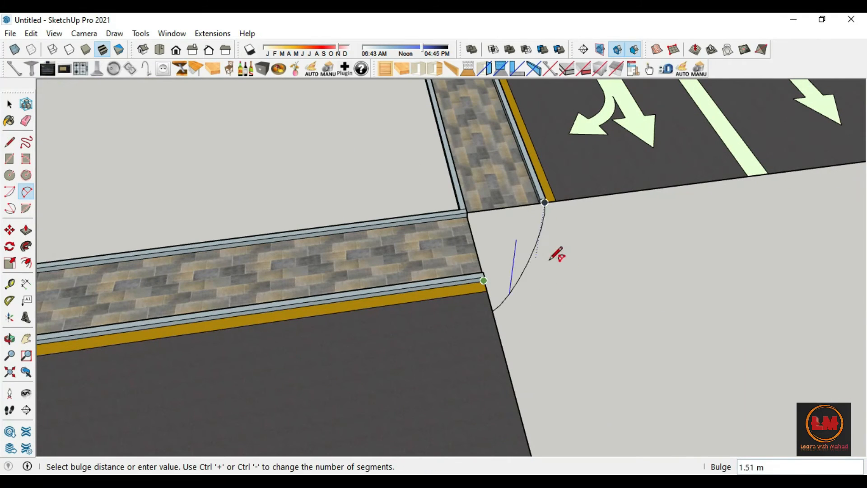
click(553, 237)
Draw a parallel inner arc between the inner curb ends at the same corner, with a bulge of about 0.48 m.
key(f)
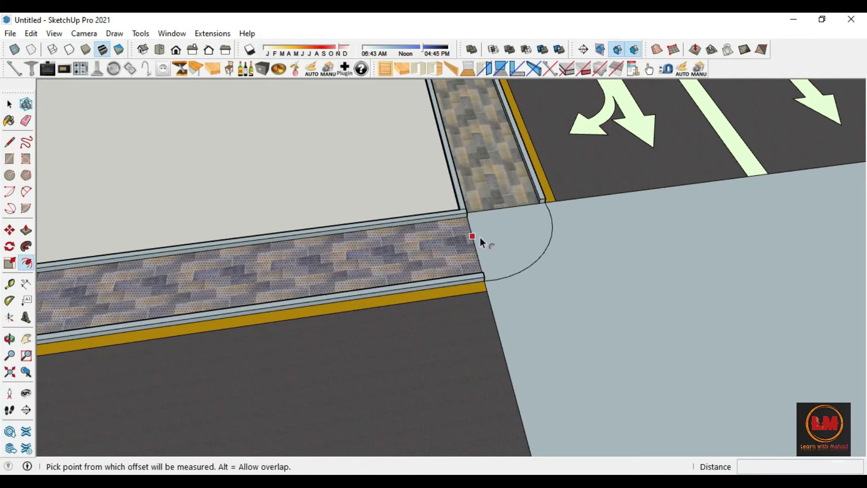
key(a)
click(545, 203)
middle_drag(545, 203, 461, 187)
click(455, 184)
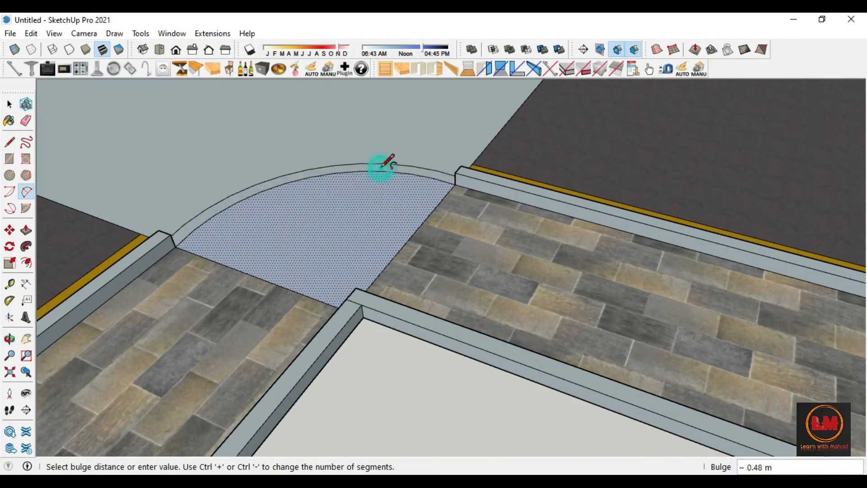
click(381, 168)
Draw inner and outer curb arcs joining the two sidewalks at the second junction corner.
middle_drag(382, 167, 669, 267)
scroll(734, 253, down, 7)
key(space)
scroll(668, 318, up, 1)
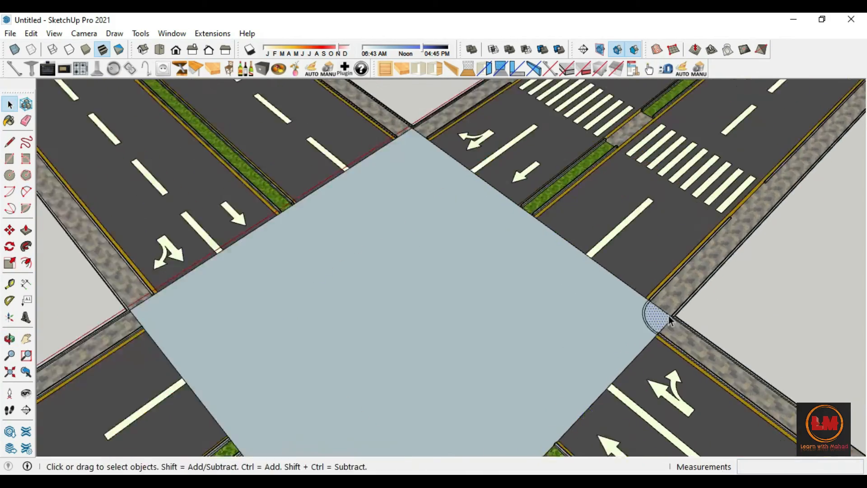
key(q)
scroll(409, 129, up, 6)
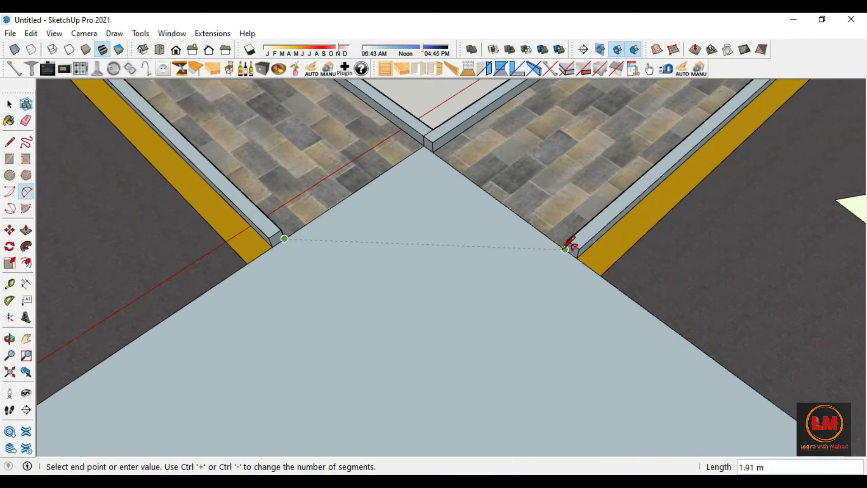
click(272, 247)
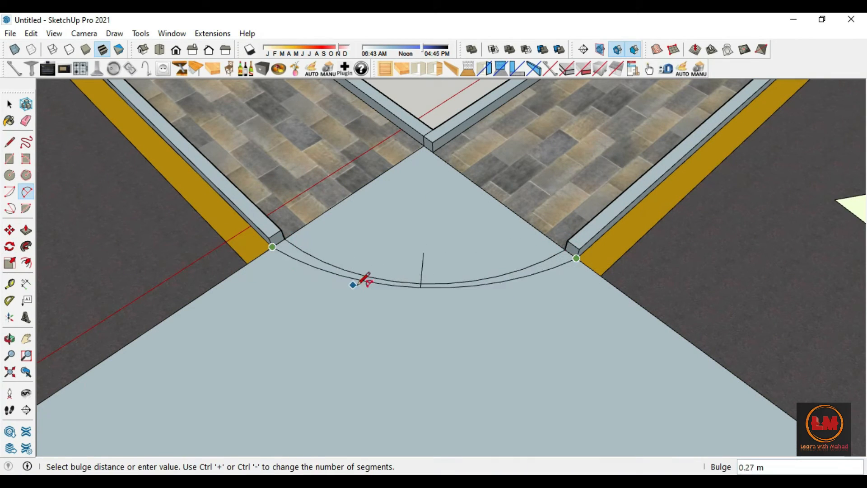
click(425, 296)
Round the third junction corner with two curb arcs, giving the inner one a bulge of about 0.29 m.
scroll(461, 122, down, 6)
scroll(348, 260, up, 5)
scroll(429, 112, up, 3)
click(159, 330)
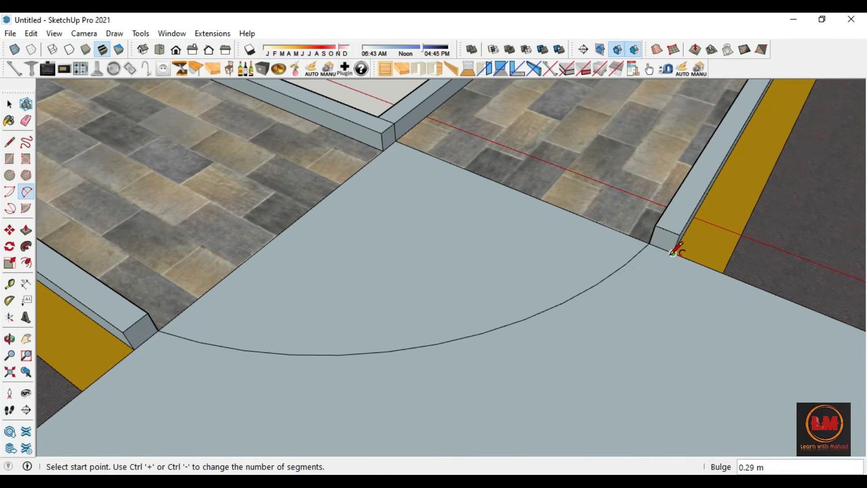
click(377, 383)
Round the fourth junction corner with two curb arcs, giving the inner one a bulge of about 0.30 m.
scroll(422, 245, down, 8)
middle_drag(410, 203, 406, 380)
scroll(474, 101, up, 8)
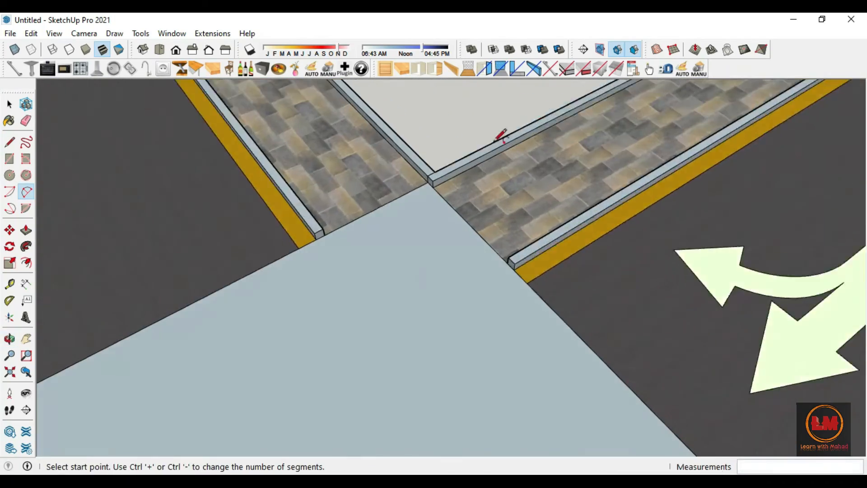
click(241, 258)
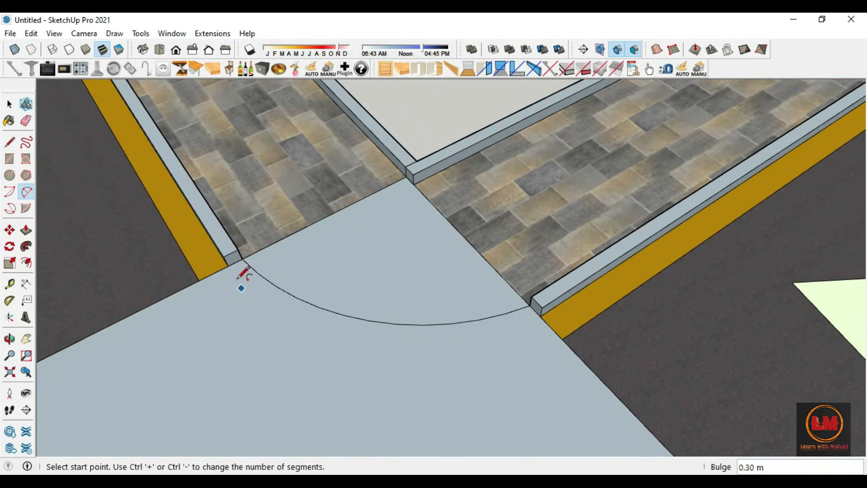
click(377, 341)
scroll(449, 228, down, 8)
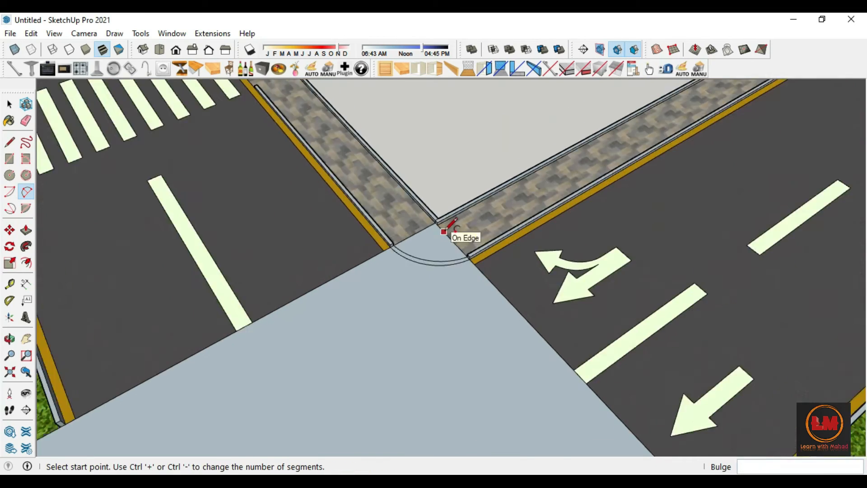
Erase the straight edges separating the sidewalks from the rounded infills at the junction corners.
scroll(239, 319, up, 8)
click(26, 121)
drag(251, 291, 213, 348)
scroll(226, 339, down, 8)
scroll(386, 235, up, 8)
drag(380, 242, 323, 226)
scroll(298, 192, down, 6)
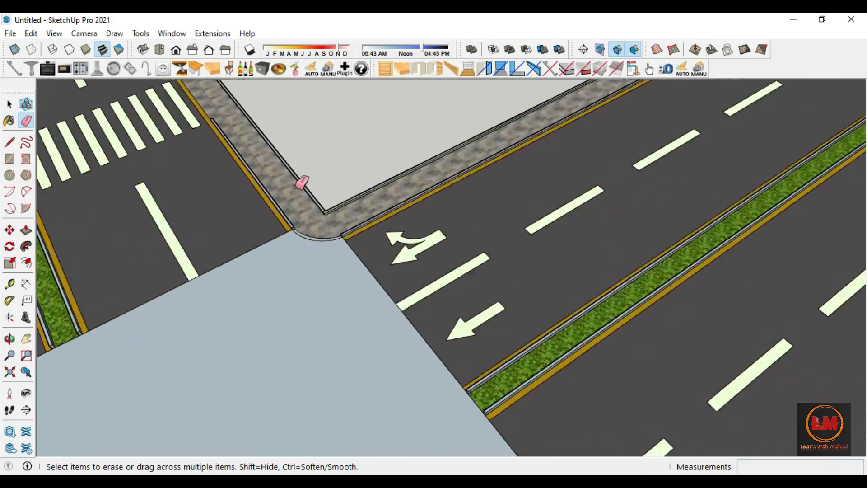
scroll(419, 331, up, 5)
drag(392, 317, 414, 341)
scroll(574, 231, down, 8)
scroll(454, 307, up, 6)
click(413, 296)
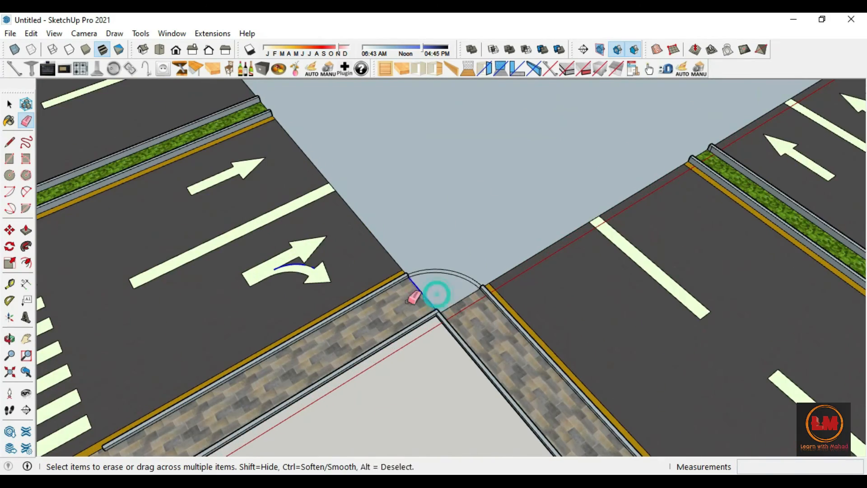
scroll(411, 402, down, 7)
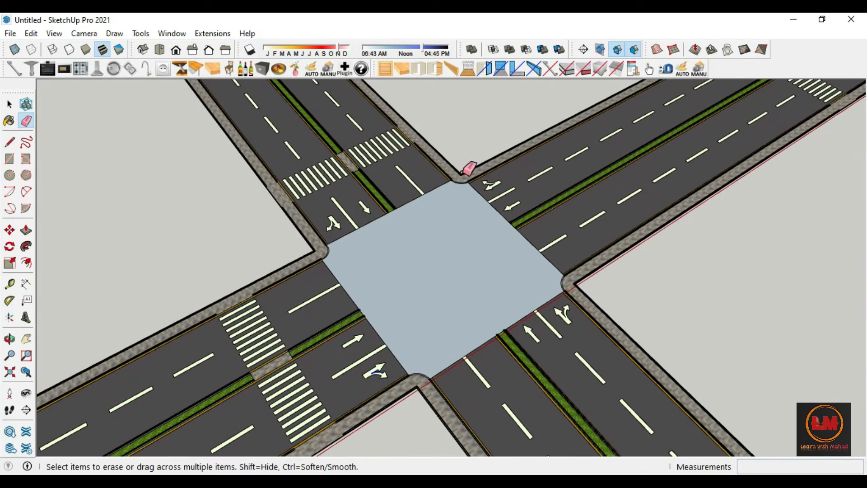
Paint the central junction face with the Asphalt New material.
key(b)
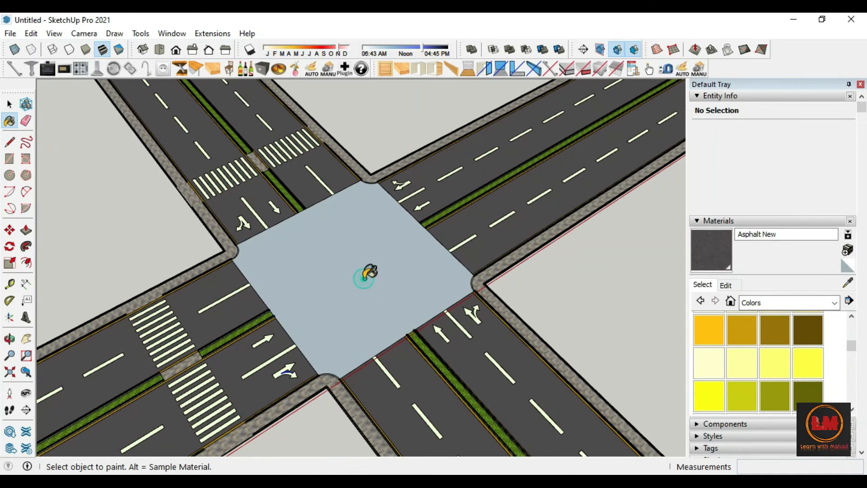
click(364, 278)
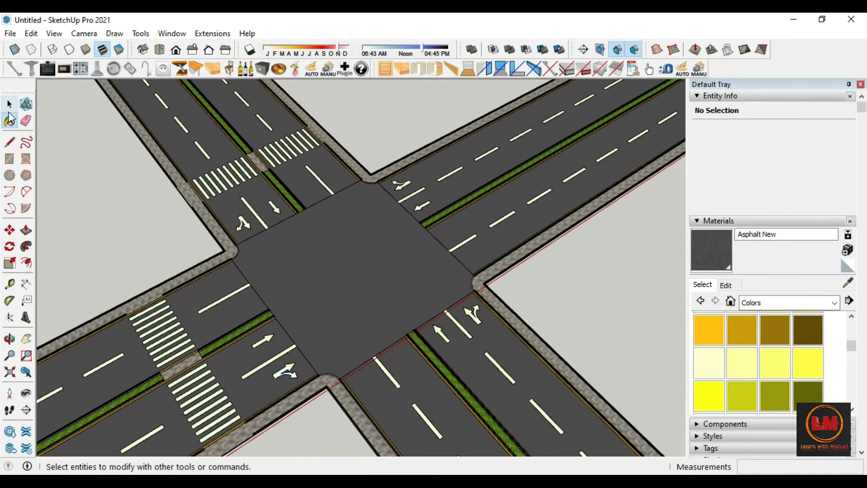
Copy one arm's straight lane arrow three times across the junction, in line with its lane.
scroll(425, 207, up, 5)
double_click(422, 208)
key(m)
scroll(465, 186, down, 1)
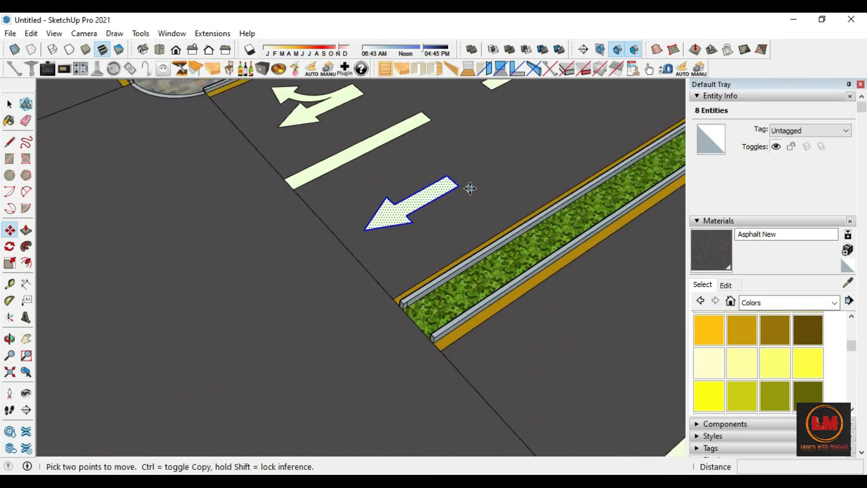
scroll(507, 176, down, 3)
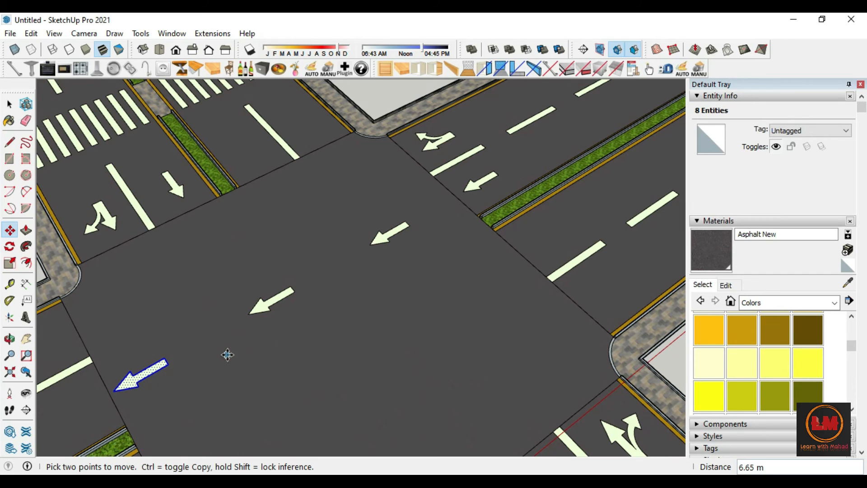
scroll(229, 335, down, 3)
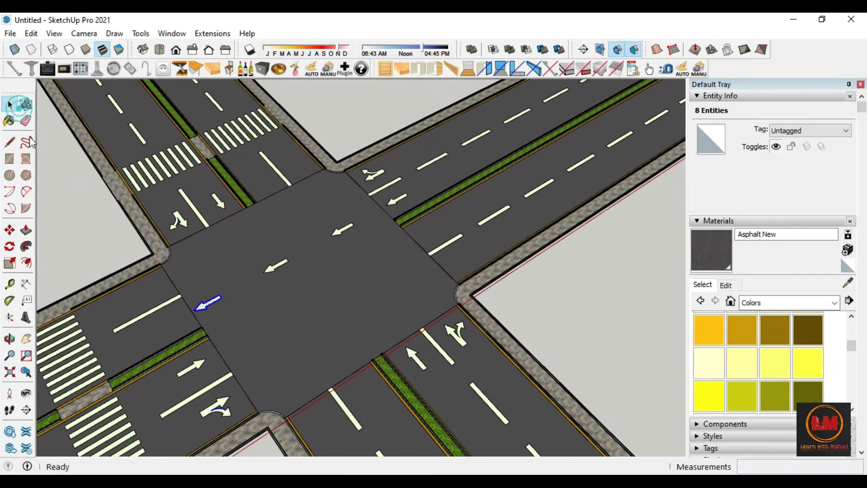
Copy the straight arrow of the adjacent perpendicular arm three times across the junction toward the opposite arm.
scroll(422, 362, up, 3)
click(404, 348)
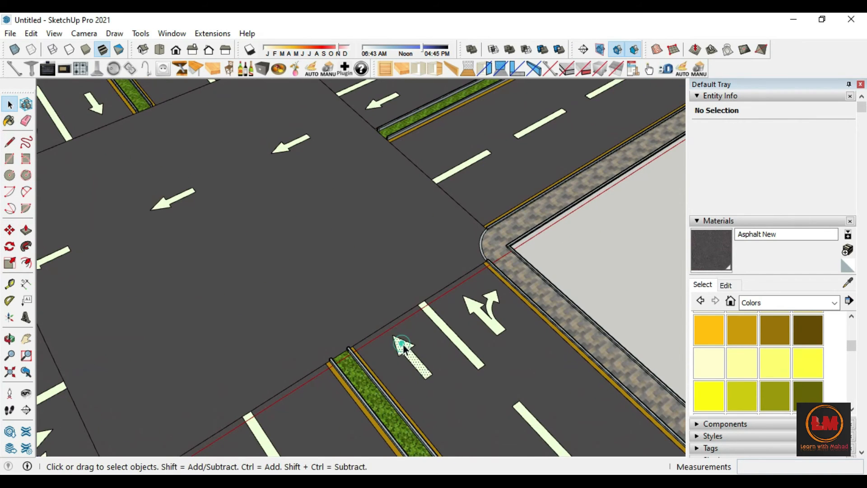
key(ctrl)
click(424, 379)
key(ctrl)
click(353, 295)
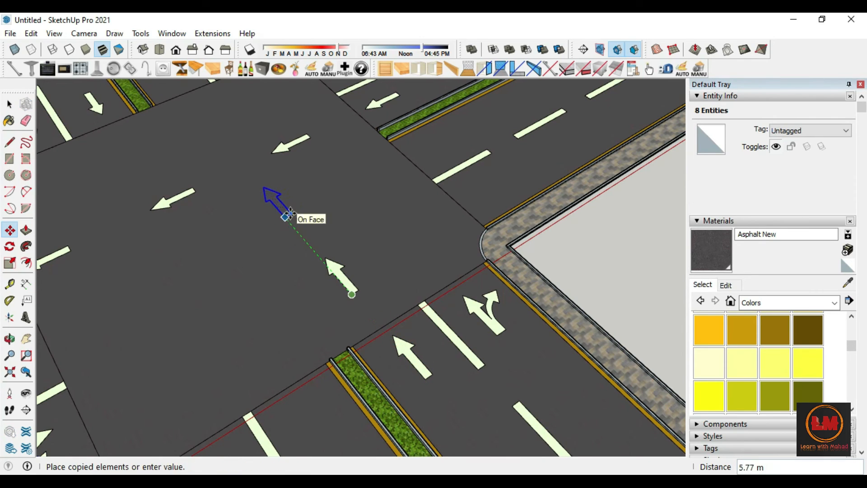
scroll(428, 191, down, 4)
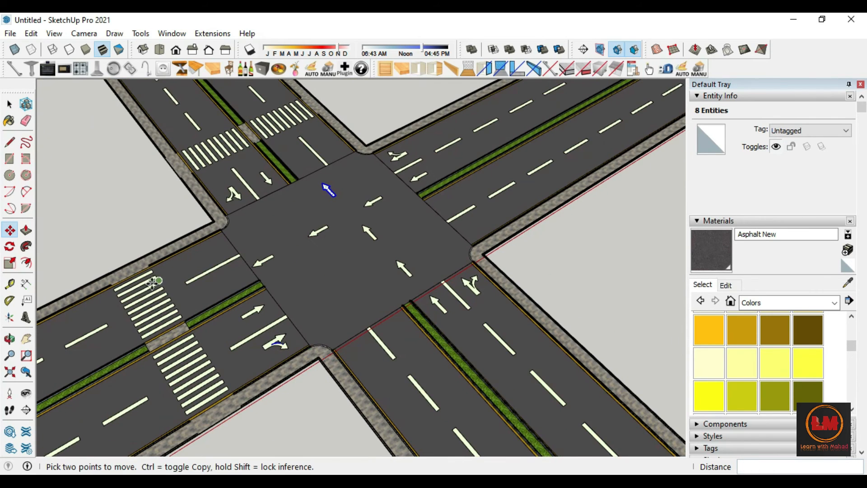
Copy the straight arrow beside the opposite arm's green median three times across the junction, in line with its lane.
click(9, 104)
scroll(267, 183, up, 2)
double_click(269, 180)
scroll(270, 180, up, 2)
key(m)
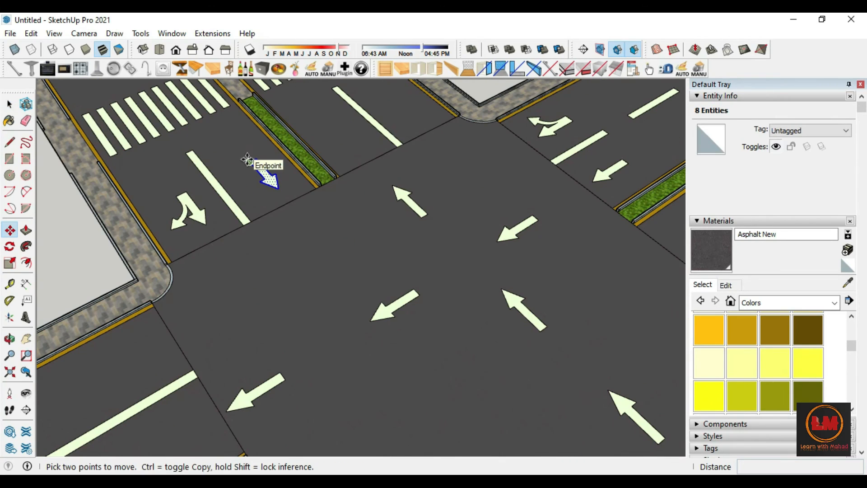
key(ctrl)
click(250, 161)
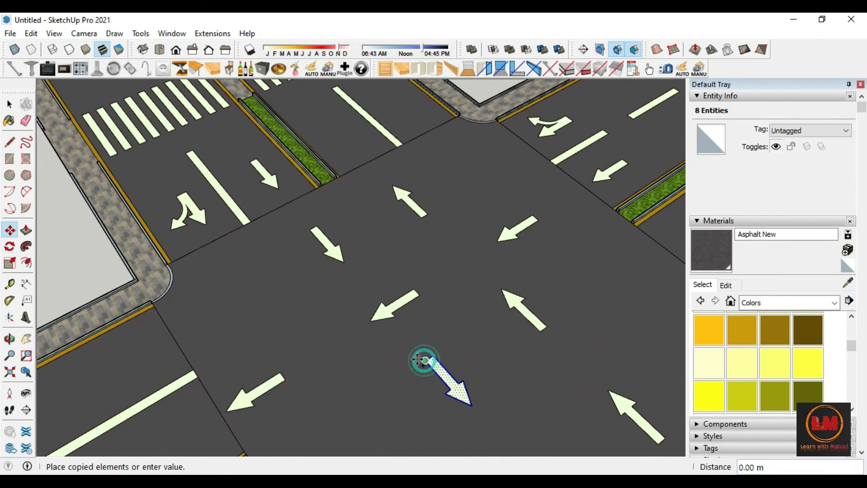
scroll(420, 359, down, 3)
click(403, 354)
scroll(355, 315, down, 3)
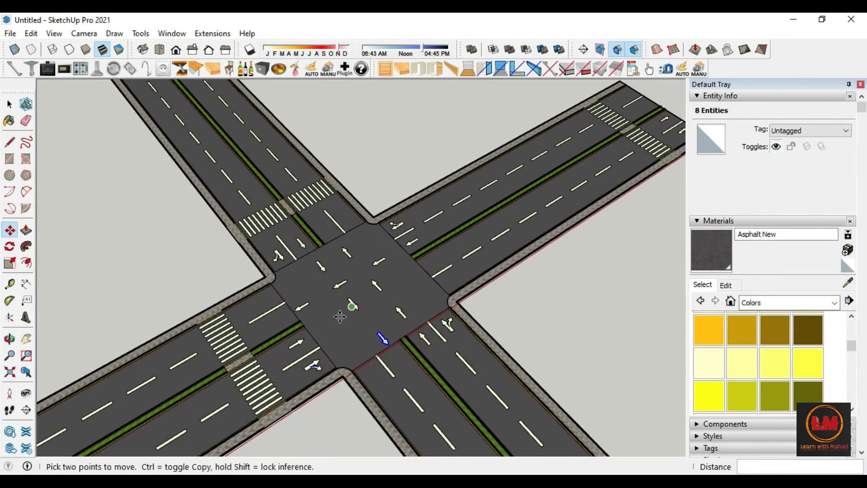
Copy the remaining arm's straight arrow three times across the junction.
click(8, 104)
scroll(376, 292, up, 2)
scroll(560, 252, down, 3)
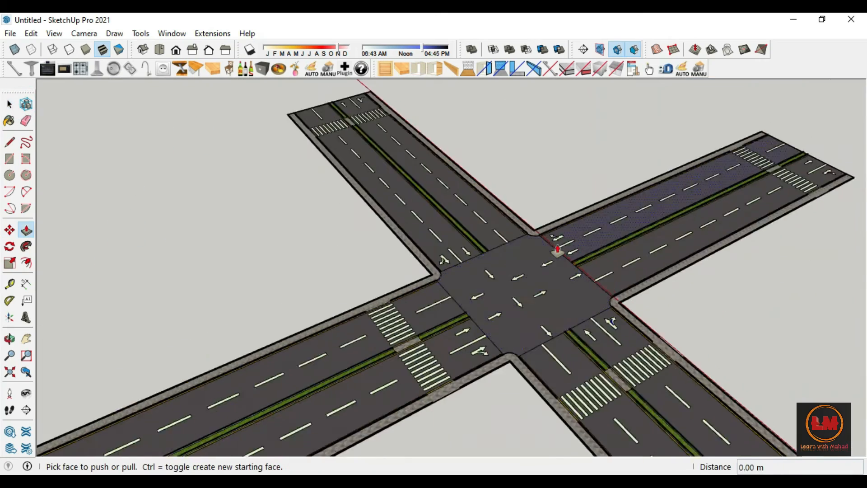
Move the spare road to the outer end of the fourth arm on the red axis, joining their outer corners.
middle_drag(559, 252, 552, 323)
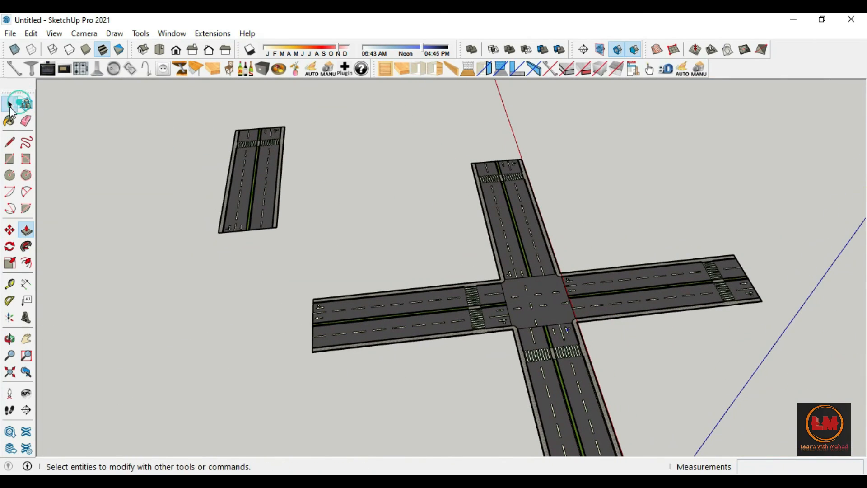
scroll(240, 237, up, 3)
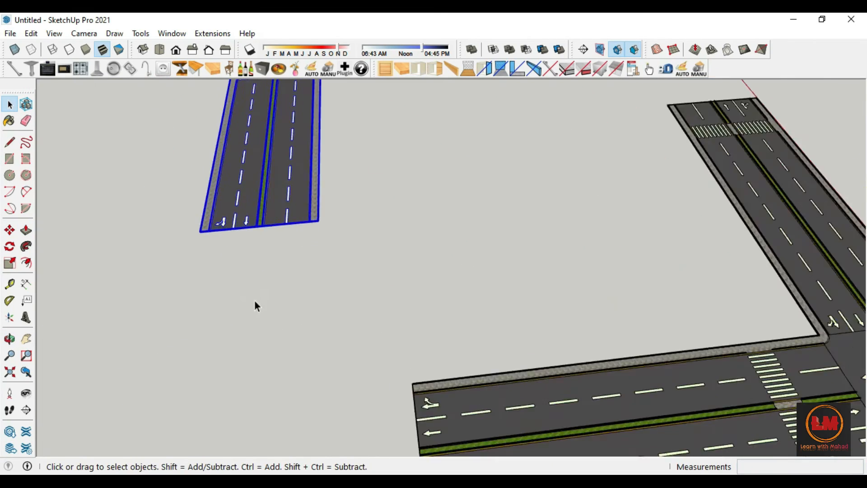
scroll(254, 301, down, 4)
scroll(206, 231, up, 2)
scroll(244, 290, up, 6)
middle_drag(278, 343, 295, 267)
scroll(258, 338, up, 6)
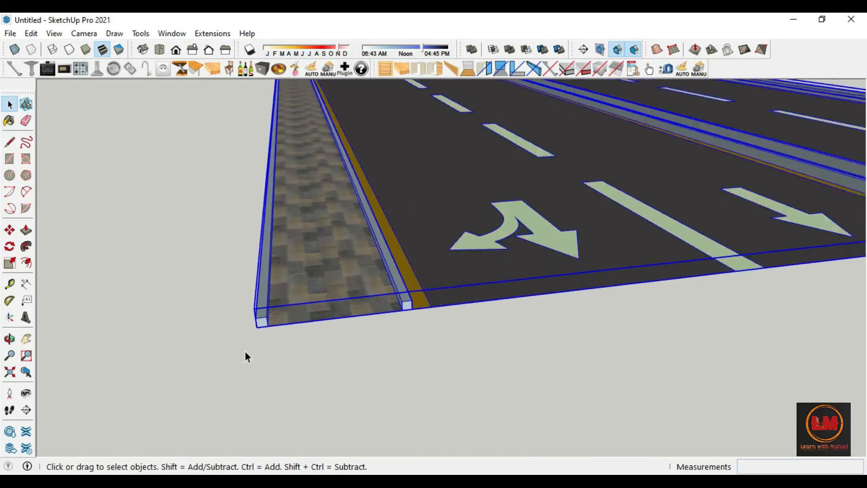
key(m)
click(254, 320)
scroll(254, 320, down, 10)
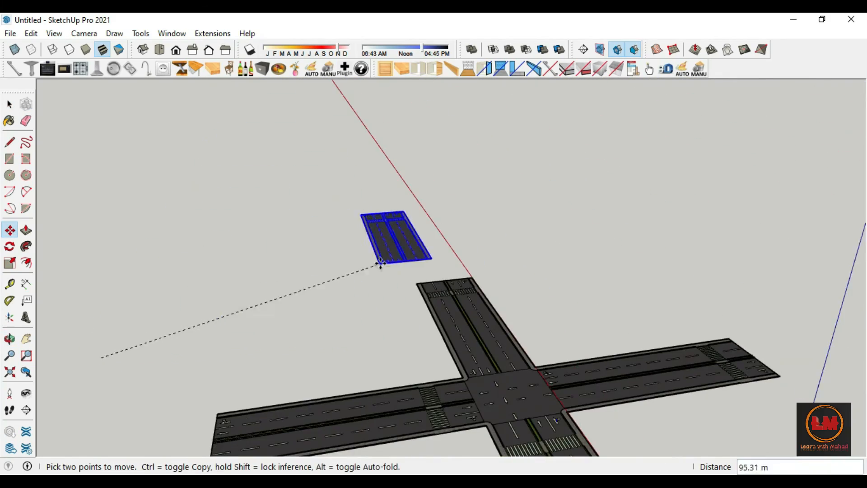
scroll(294, 415, up, 10)
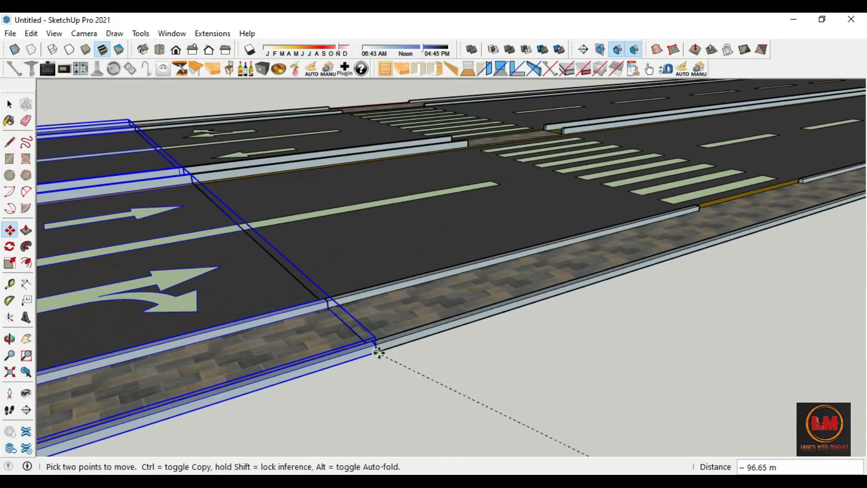
click(379, 347)
Copy the extension road to the opposite side and join it to the first road's outer end at the origin.
scroll(466, 335, down, 10)
click(368, 385)
click(712, 259)
scroll(686, 290, up, 10)
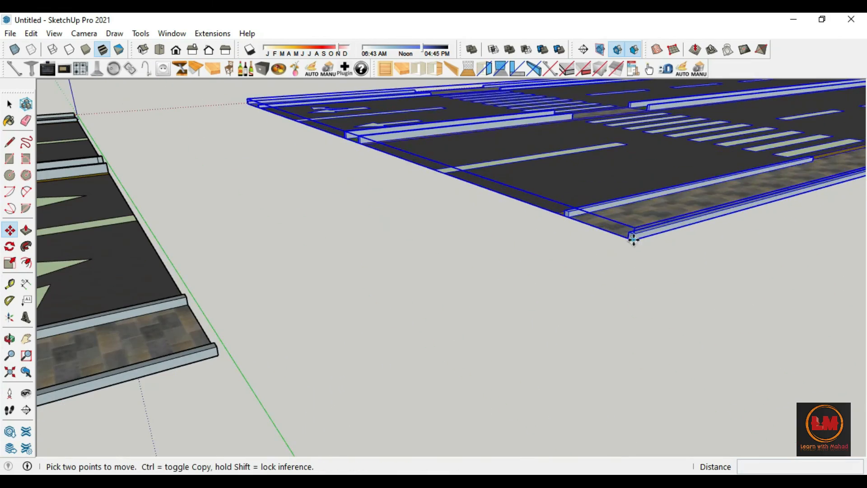
scroll(633, 239, down, 10)
middle_drag(622, 318, 470, 396)
Copy the extension road to the open space beside the intersection and rotate it parallel to the arms along the green axis.
key(ctrl)
click(596, 99)
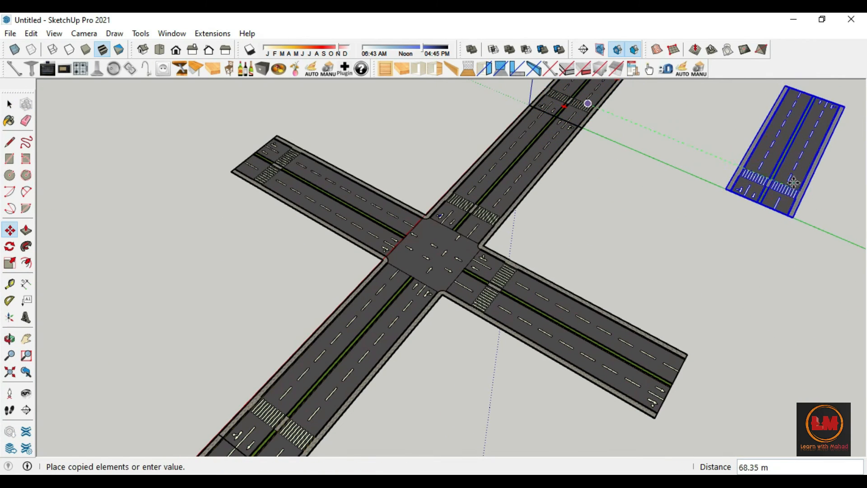
click(759, 225)
click(712, 227)
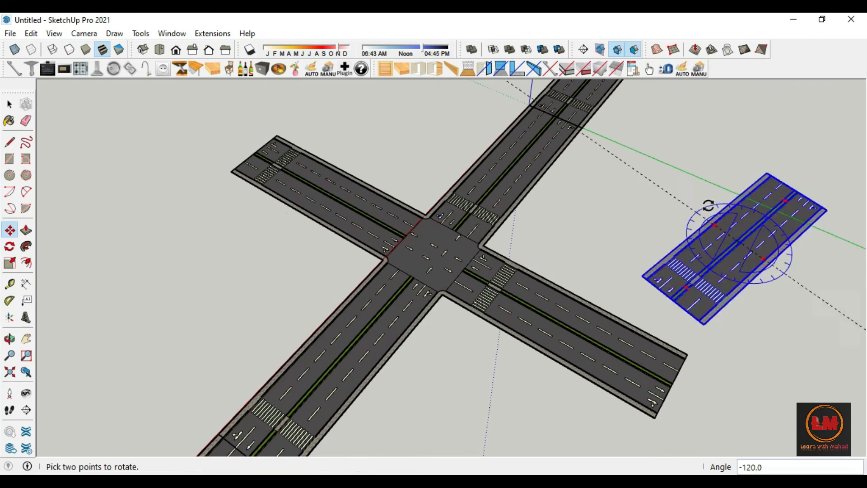
click(759, 208)
Move the rotated road to the outer end of the nearer green-axis arm, joining their bottom outer corners.
middle_drag(679, 268, 738, 128)
scroll(581, 235, up, 5)
scroll(585, 213, up, 5)
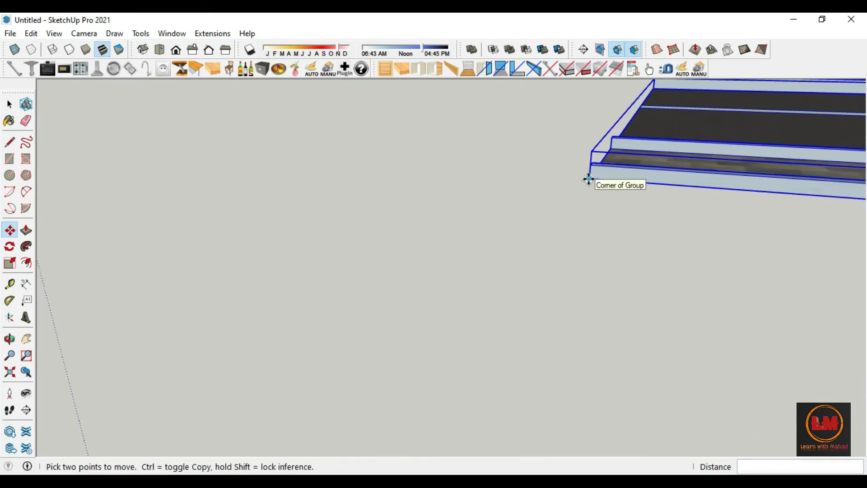
click(590, 180)
scroll(458, 196, down, 9)
scroll(544, 218, up, 6)
scroll(516, 214, up, 3)
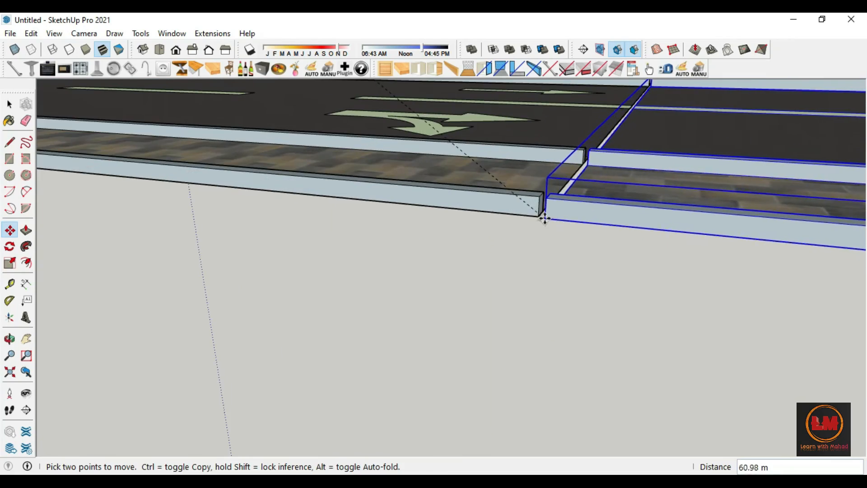
click(545, 217)
Copy the green-axis extension road across the intersection and join it to the opposite arm's outer end at the corner.
scroll(350, 197, down, 8)
scroll(670, 211, up, 6)
scroll(532, 202, up, 4)
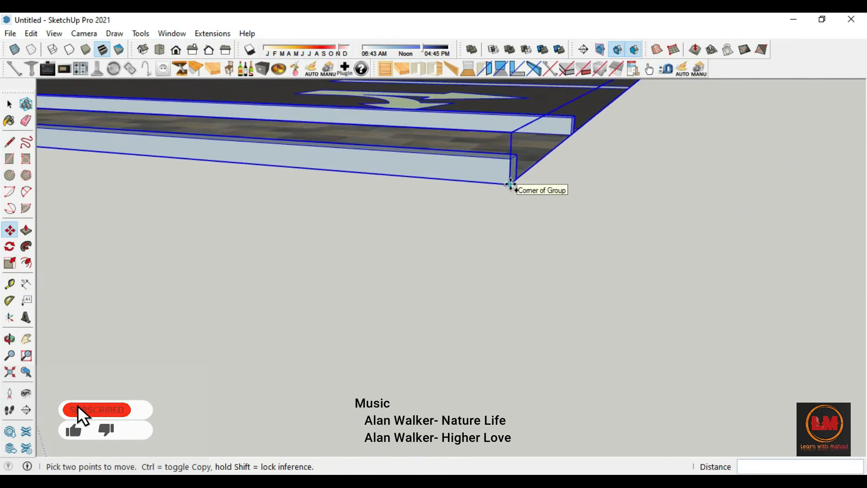
click(512, 185)
key(ctrl)
scroll(862, 225, down, 10)
scroll(385, 184, up, 3)
scroll(385, 184, up, 6)
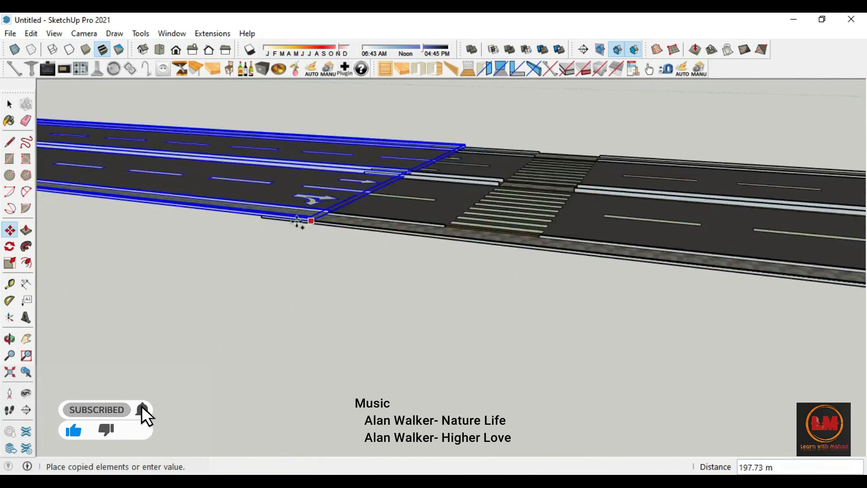
click(257, 219)
scroll(306, 277, down, 10)
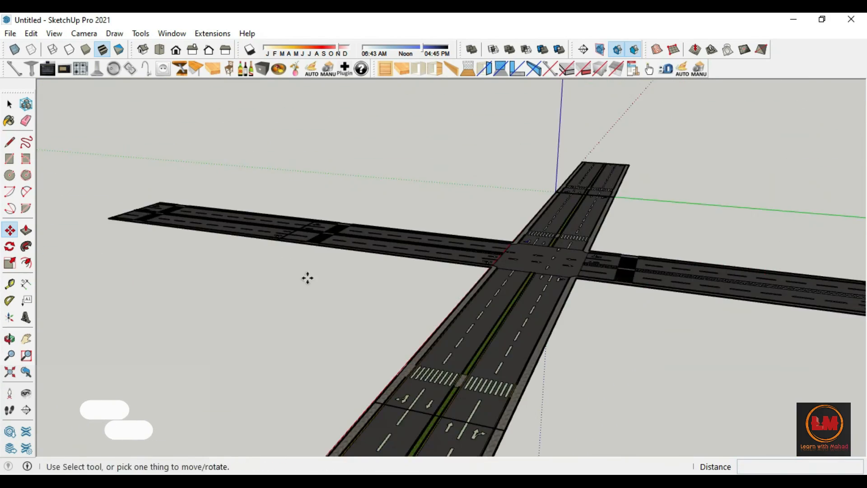
Examine the extended arms and the seams where the added roads meet them.
scroll(487, 319, up, 3)
click(6, 105)
middle_drag(488, 352, 503, 441)
scroll(385, 92, up, 6)
scroll(380, 89, down, 4)
middle_drag(380, 136, 533, 276)
scroll(444, 286, up, 2)
scroll(443, 289, down, 5)
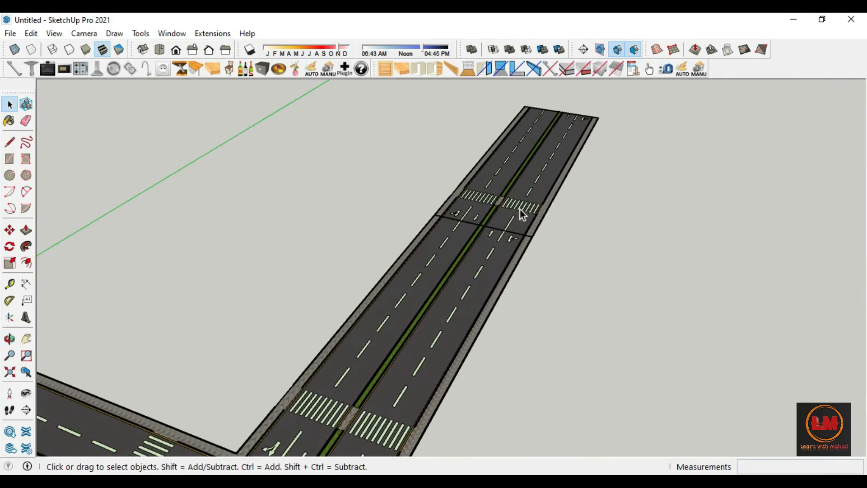